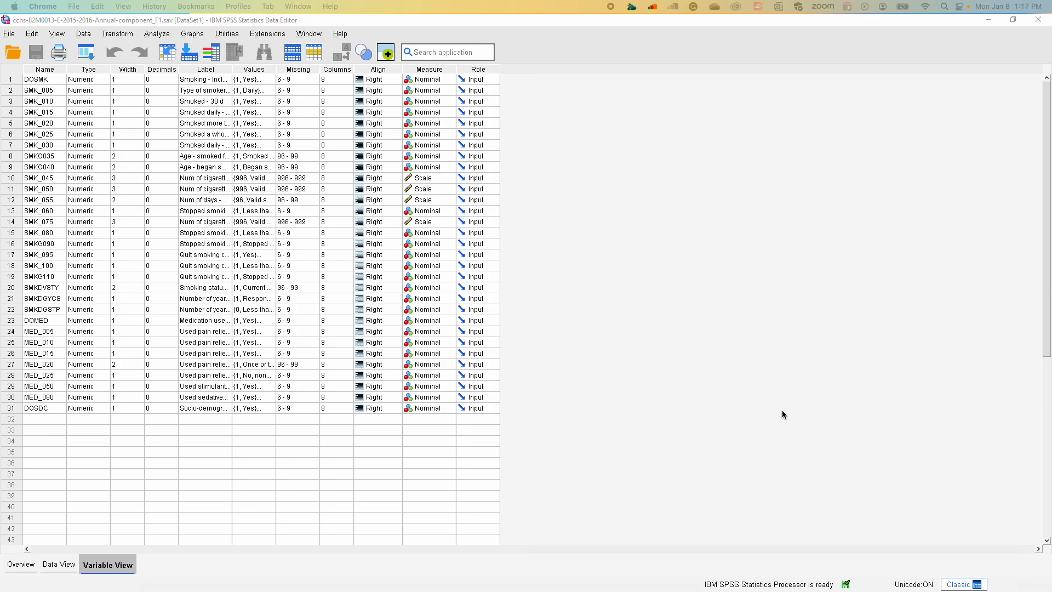
Look through the case records of the survey dataset to examine how responses are coded
left_click(65, 567)
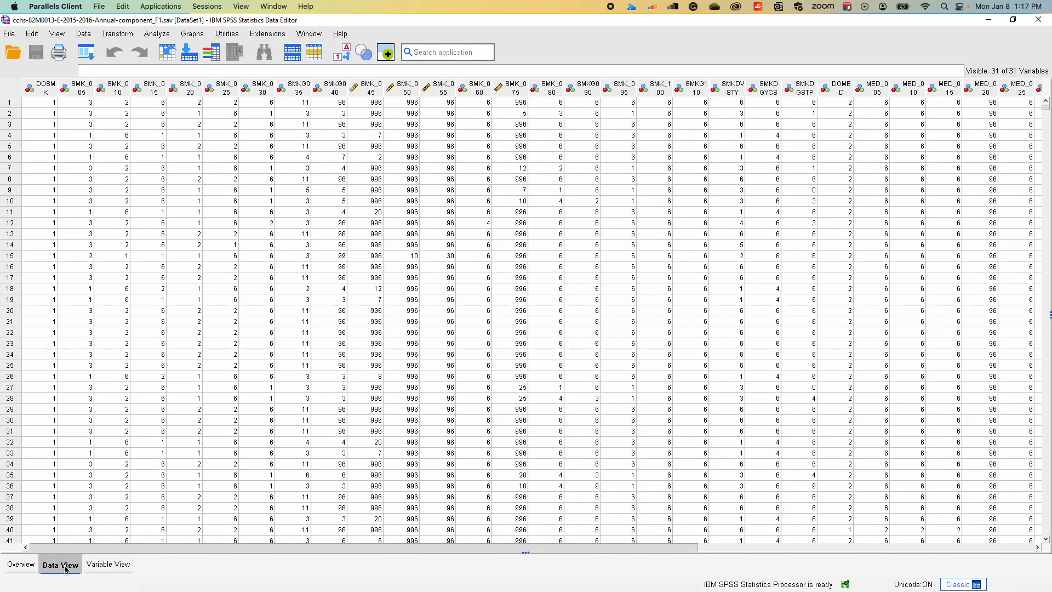
left_click(107, 564)
left_click(60, 565)
scroll(116, 283, "down", 20)
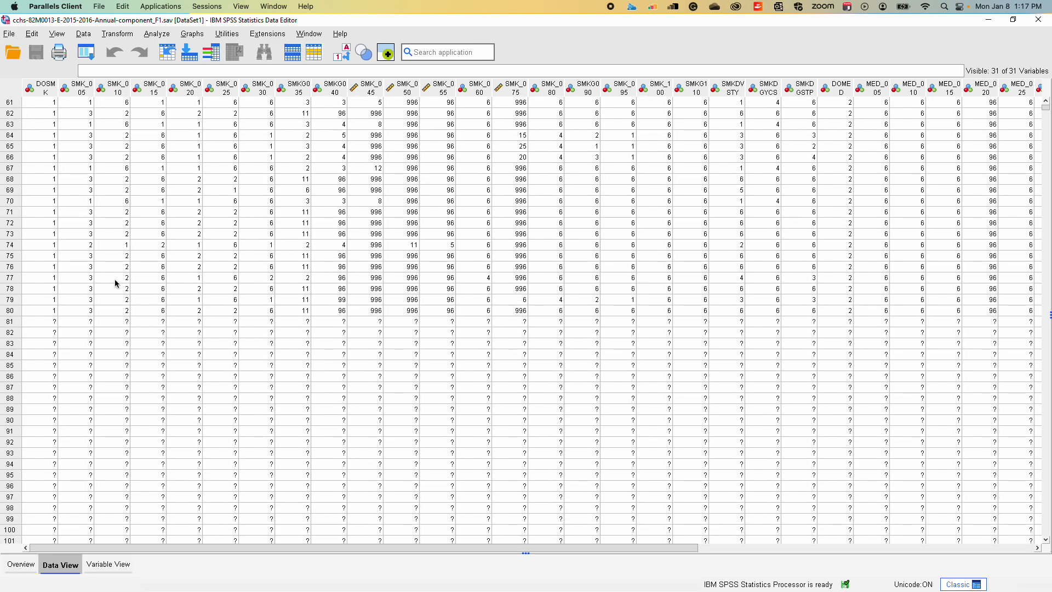
scroll(116, 283, "down", 20)
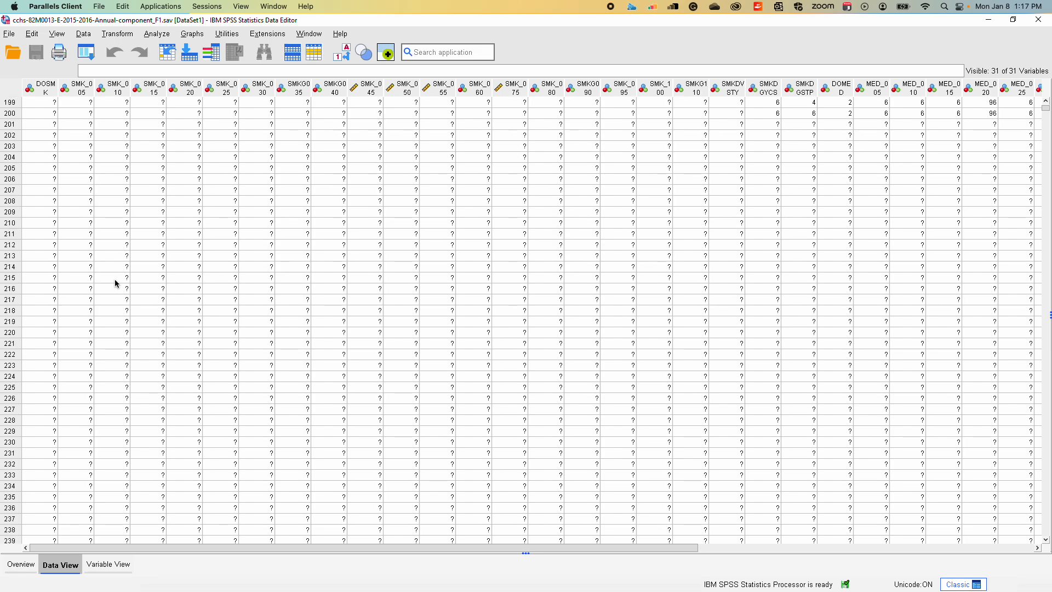
scroll(116, 283, "down", 20)
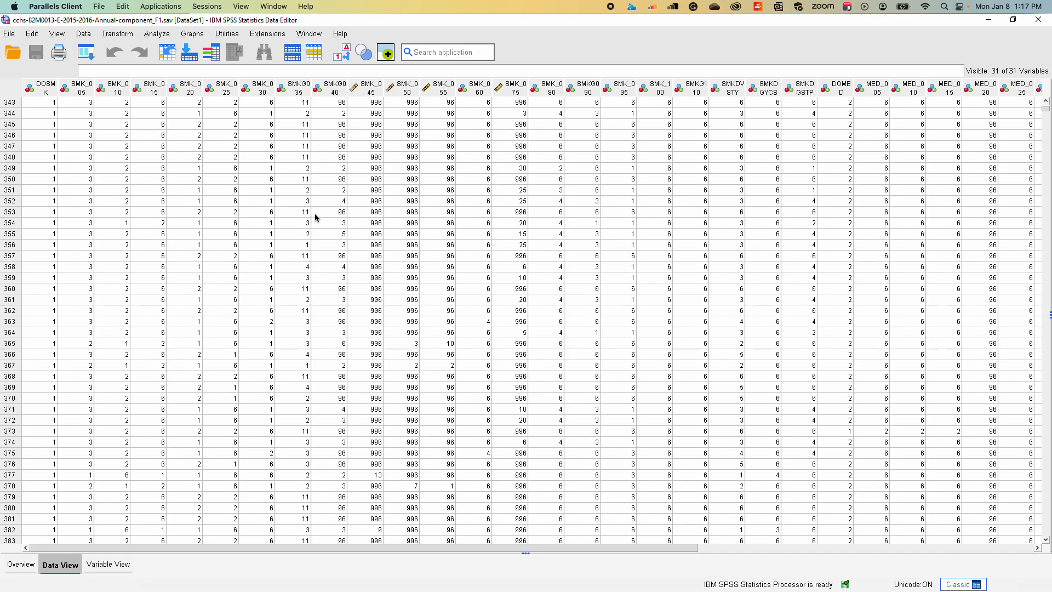
Return to the variable definitions and widen the Label column to read the full label of SMK_005
left_click(114, 567)
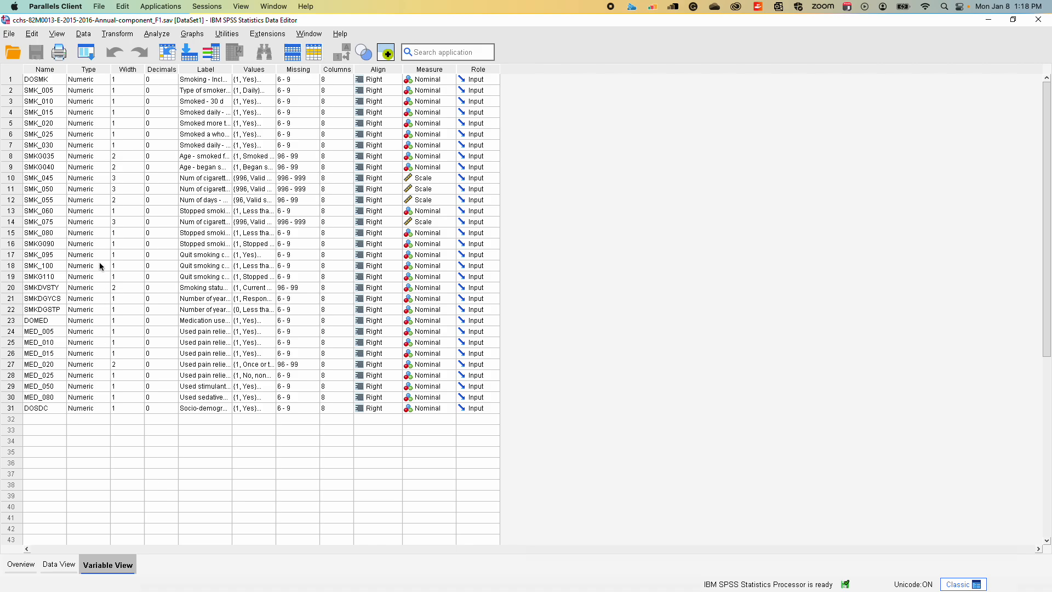
left_click(46, 91)
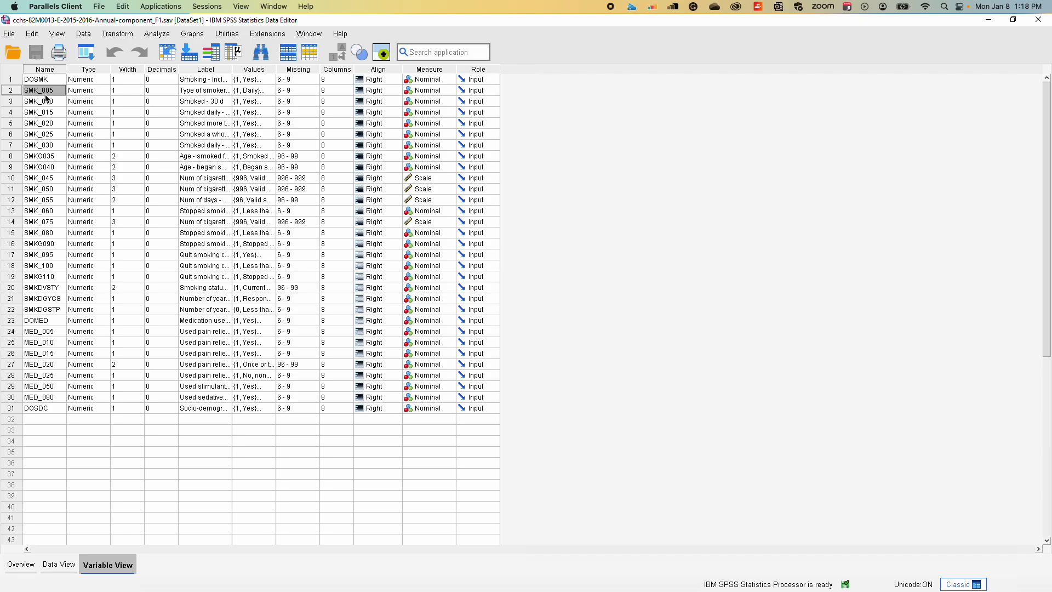
double_click(196, 90)
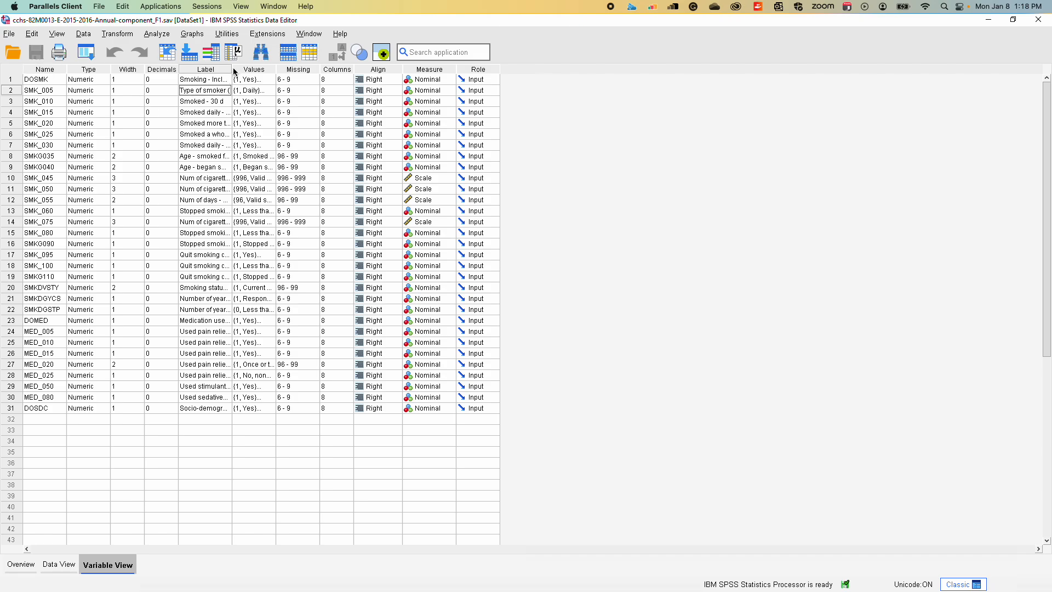
left_click_drag(232, 70, 426, 90)
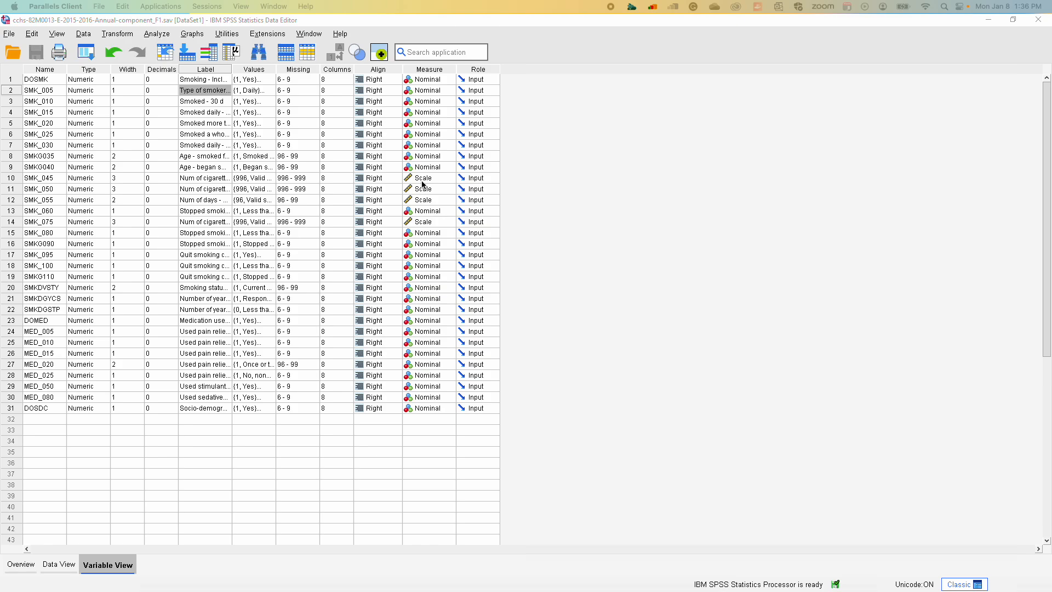
Check the case data, and examine the value labels defined for the SMK_005 type-of-smoker variable without changing them
left_click(59, 565)
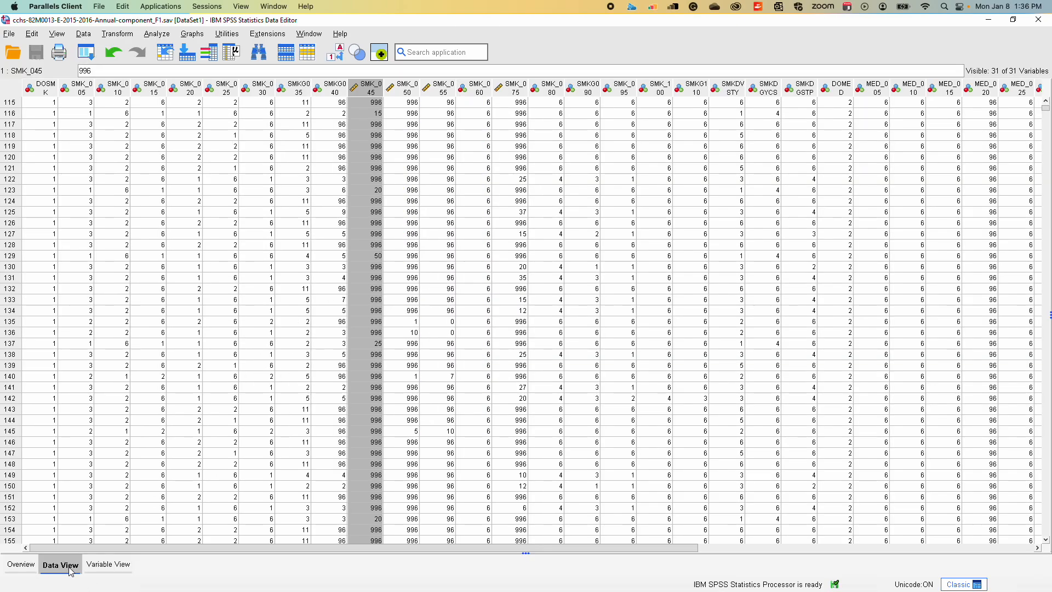
left_click(99, 566)
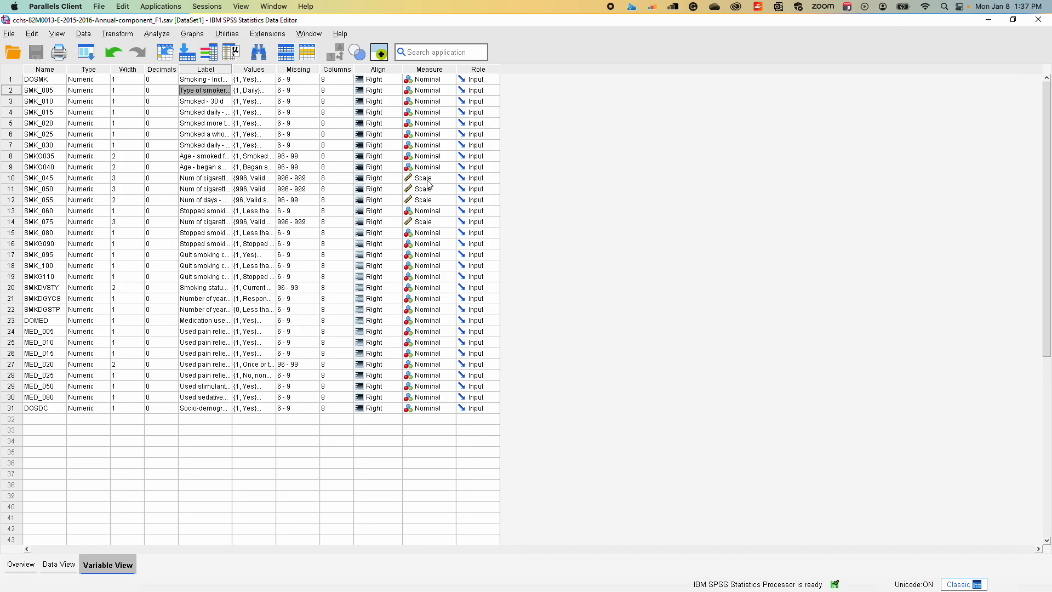
left_click(254, 93)
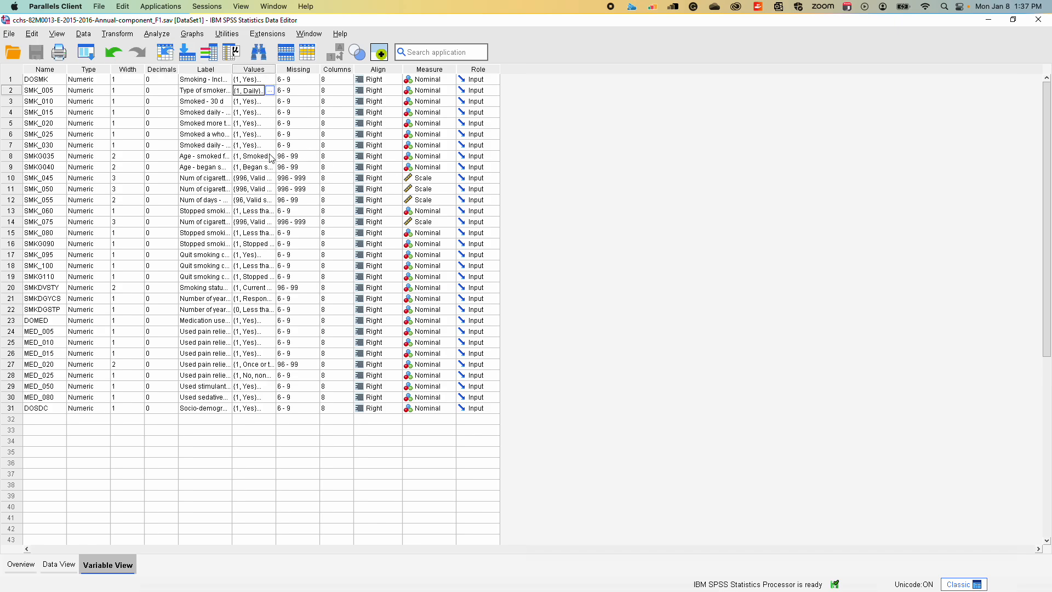
left_click(269, 90)
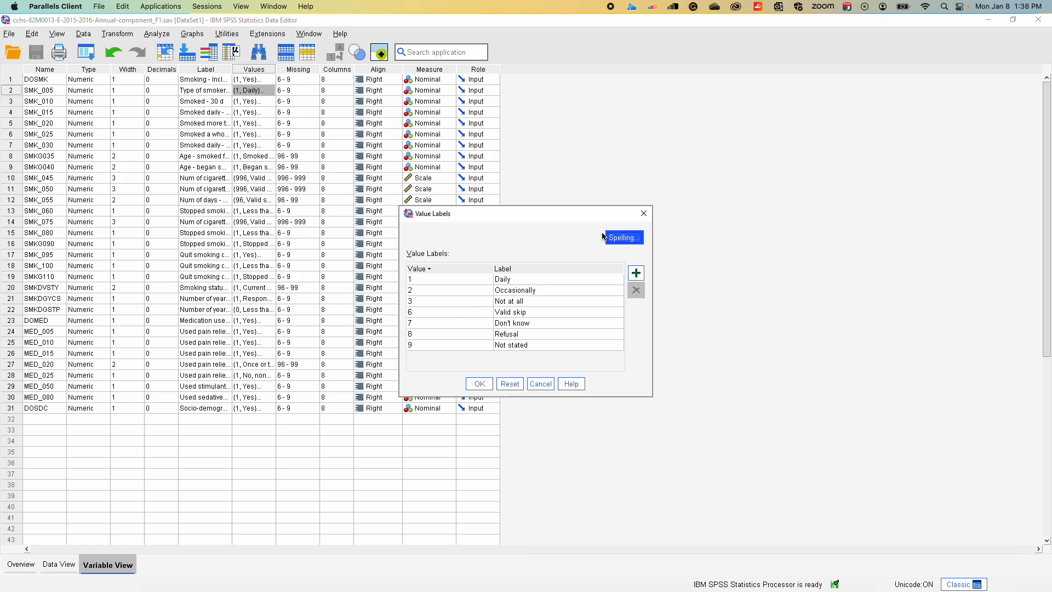
left_click(645, 213)
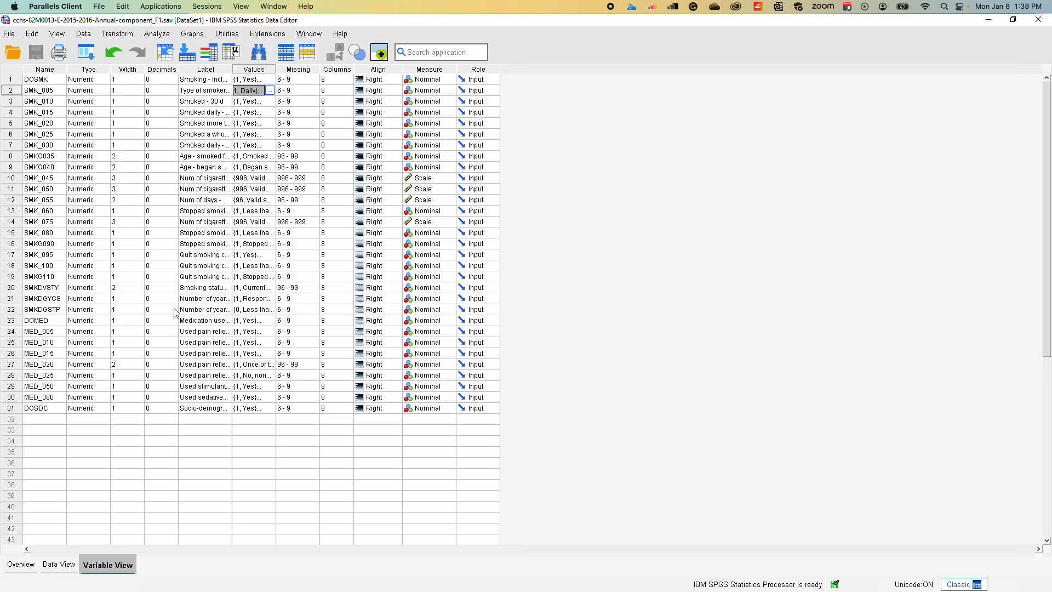
Widen the Label column of the variable definitions so the full label of SMK_045 can be read
left_click(9, 181)
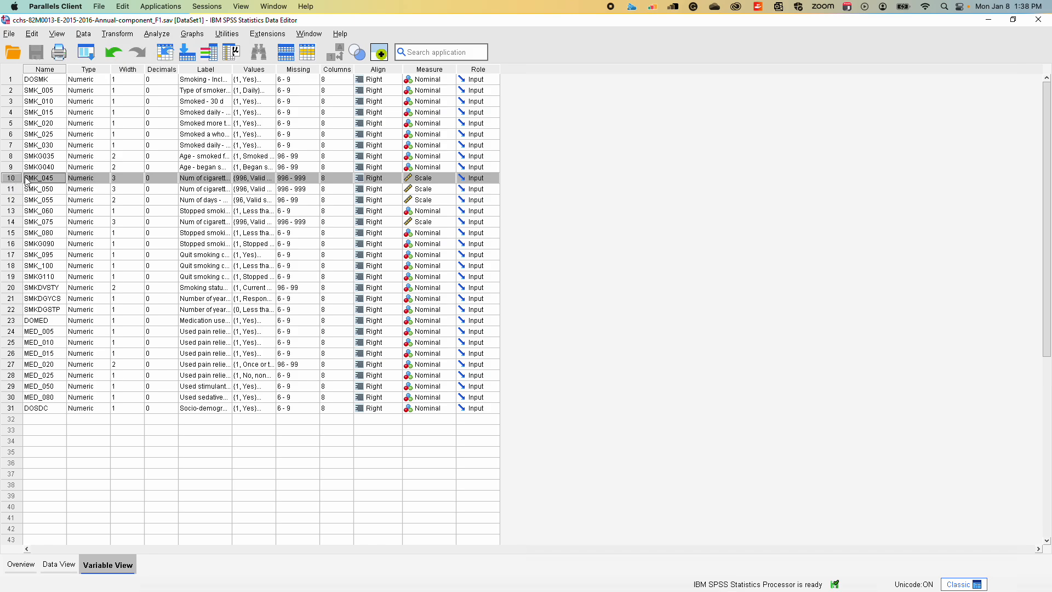
double_click(186, 179)
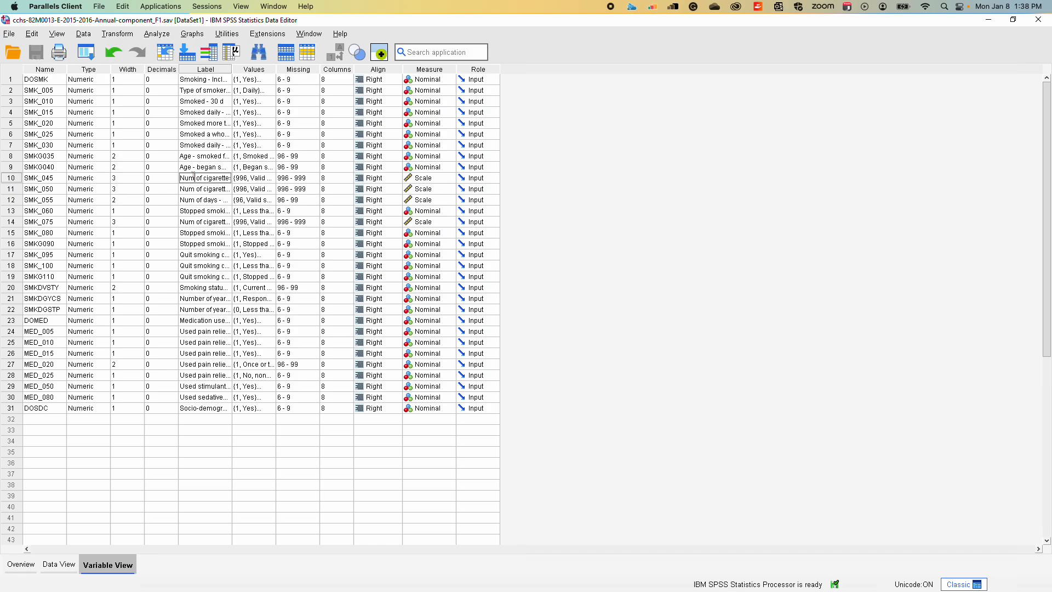
left_click(231, 68)
left_click_drag(232, 69, 434, 62)
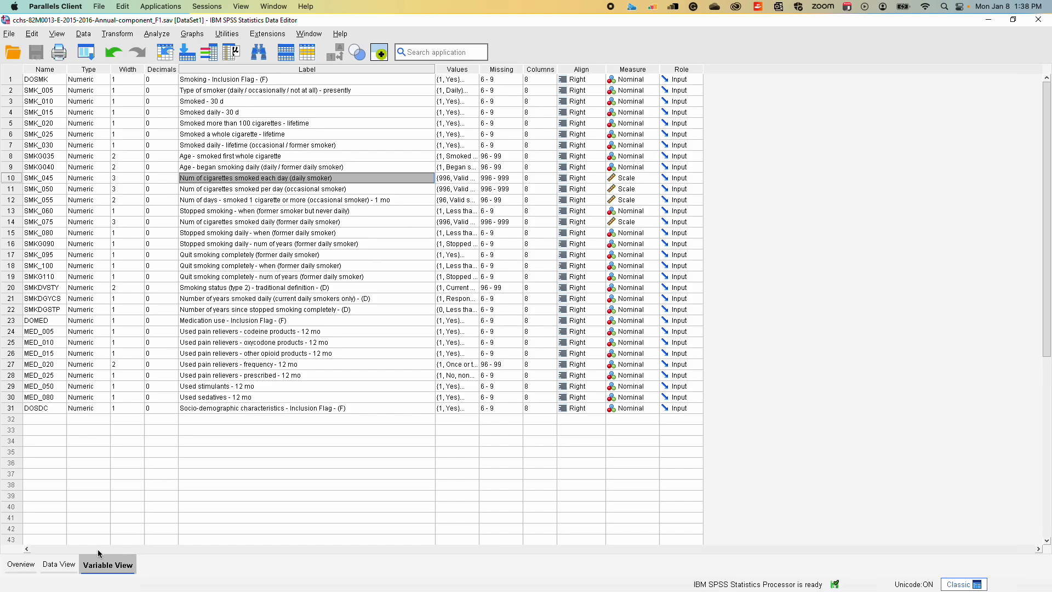
Inspect the SMK_045 responses in the case data and the value labels defined for that variable
left_click(67, 566)
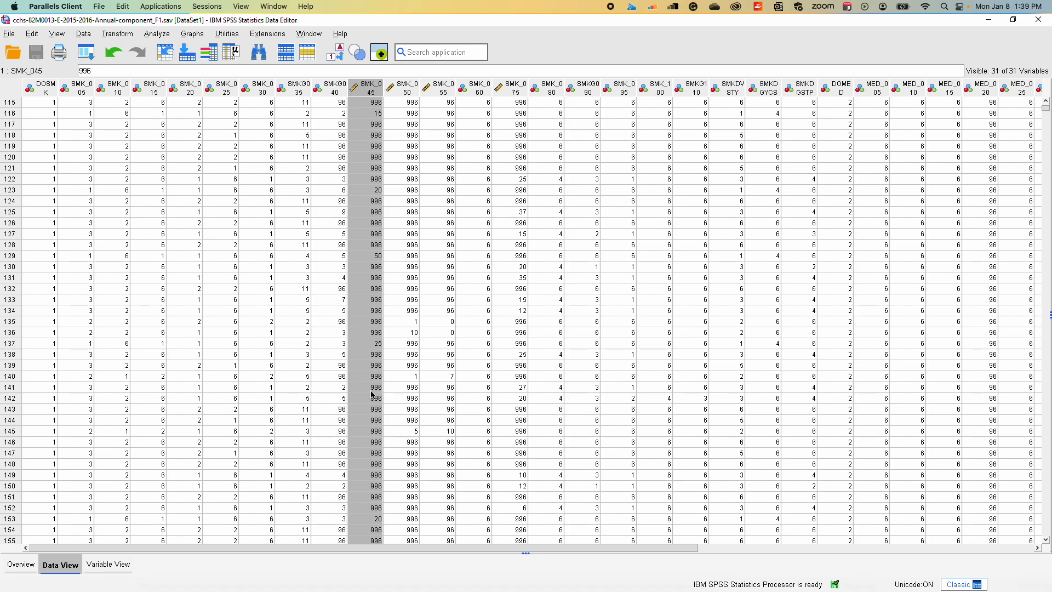
left_click(123, 567)
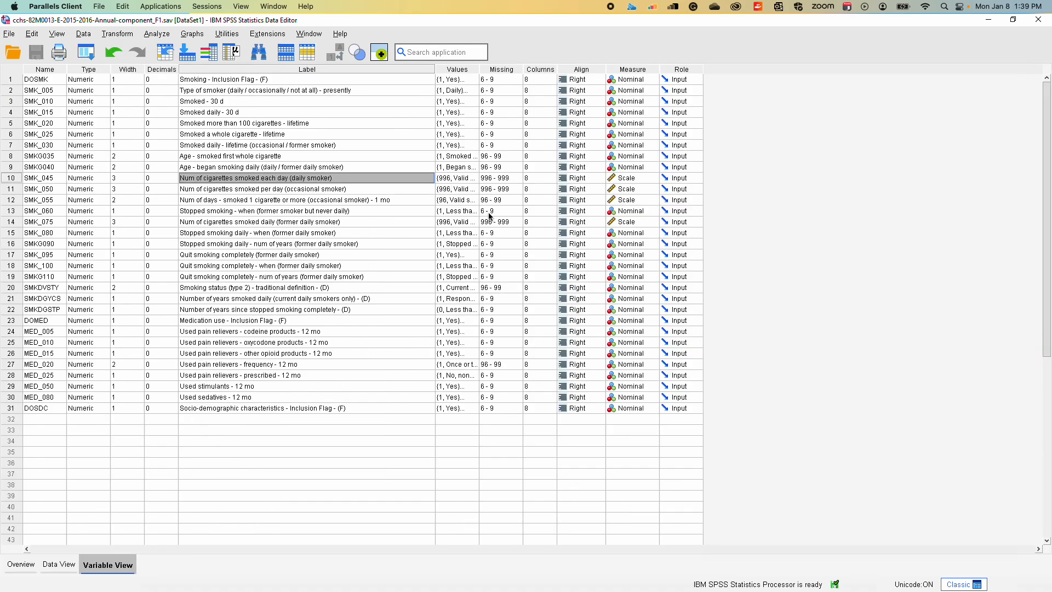
left_click(455, 178)
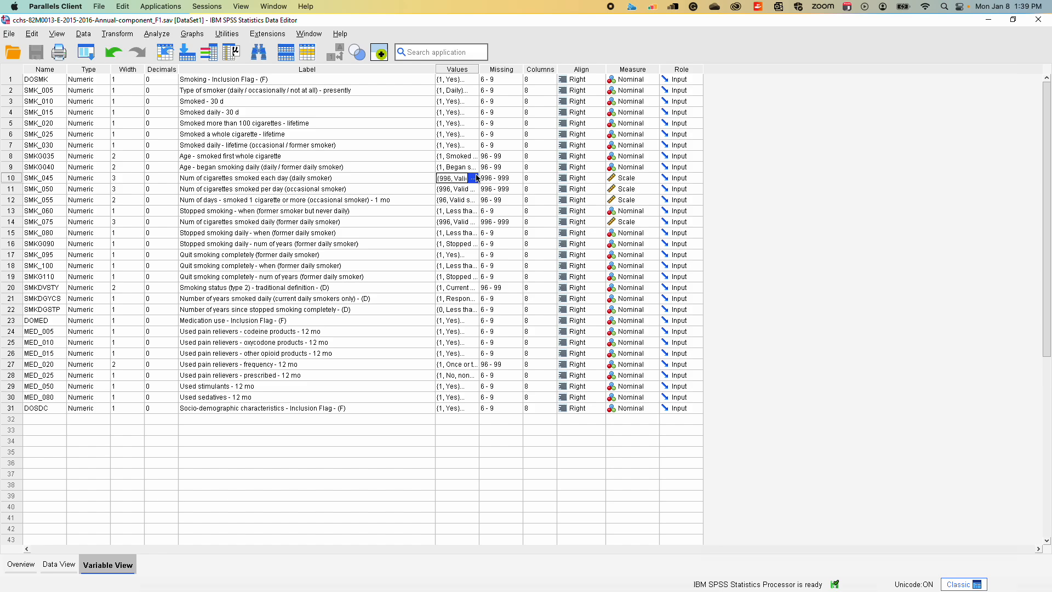
left_click(474, 178)
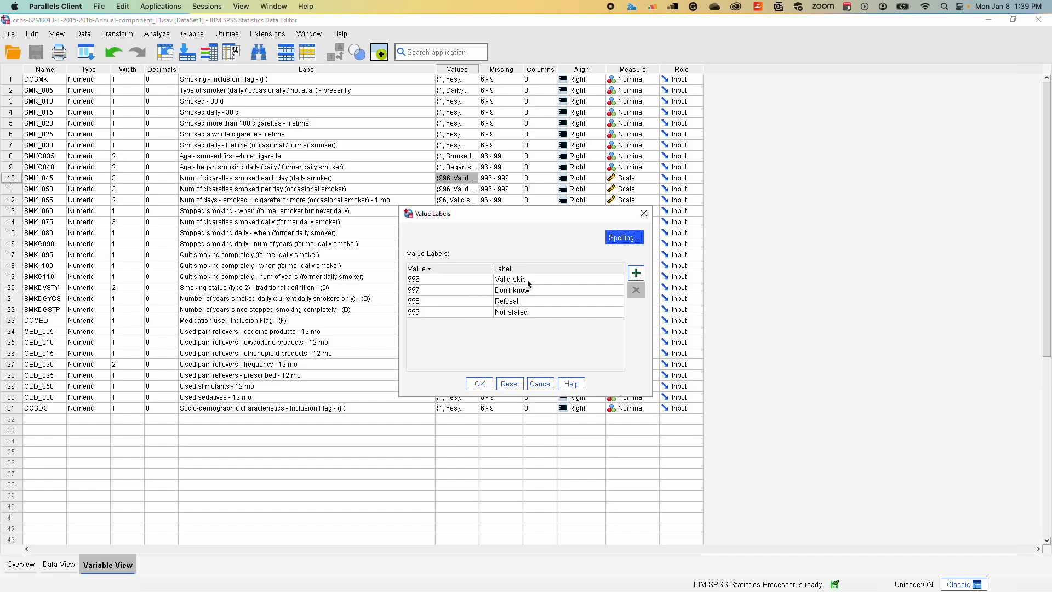
left_click(645, 214)
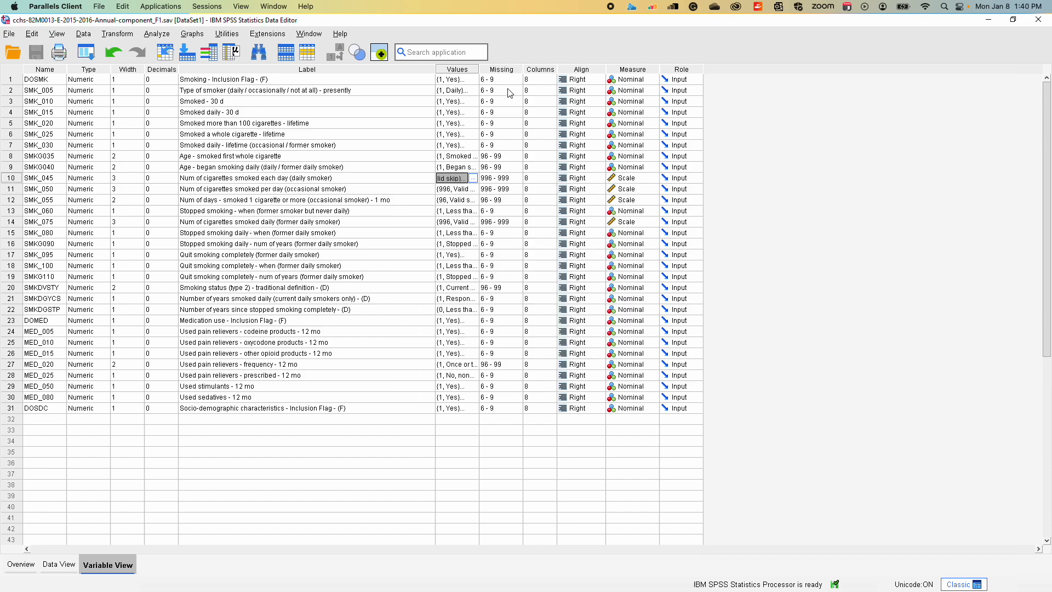
Examine the missing values definition of SMK_045 and close it without changes
double_click(517, 181)
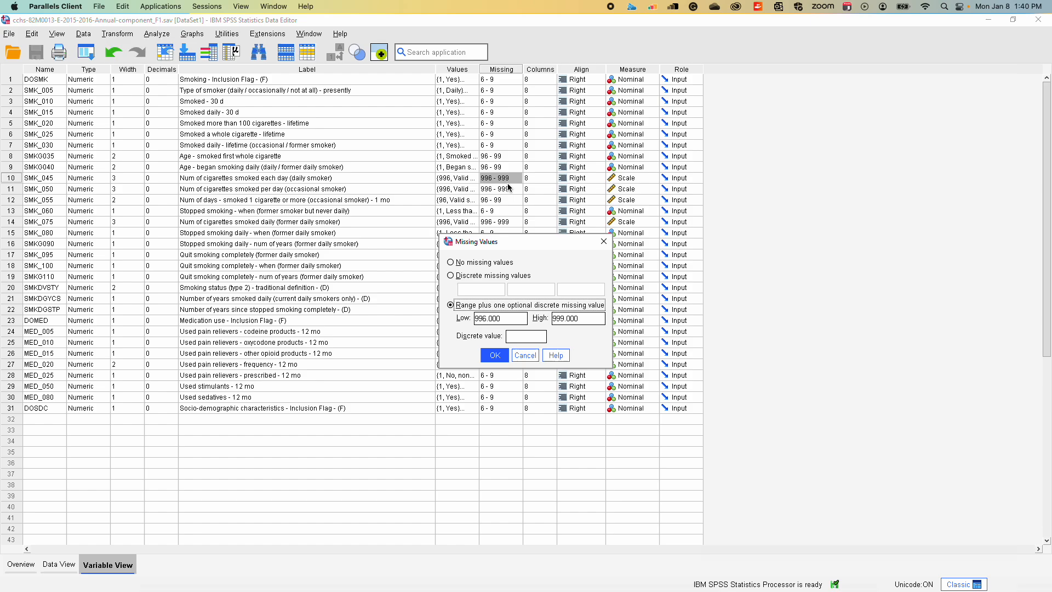
left_click(604, 241)
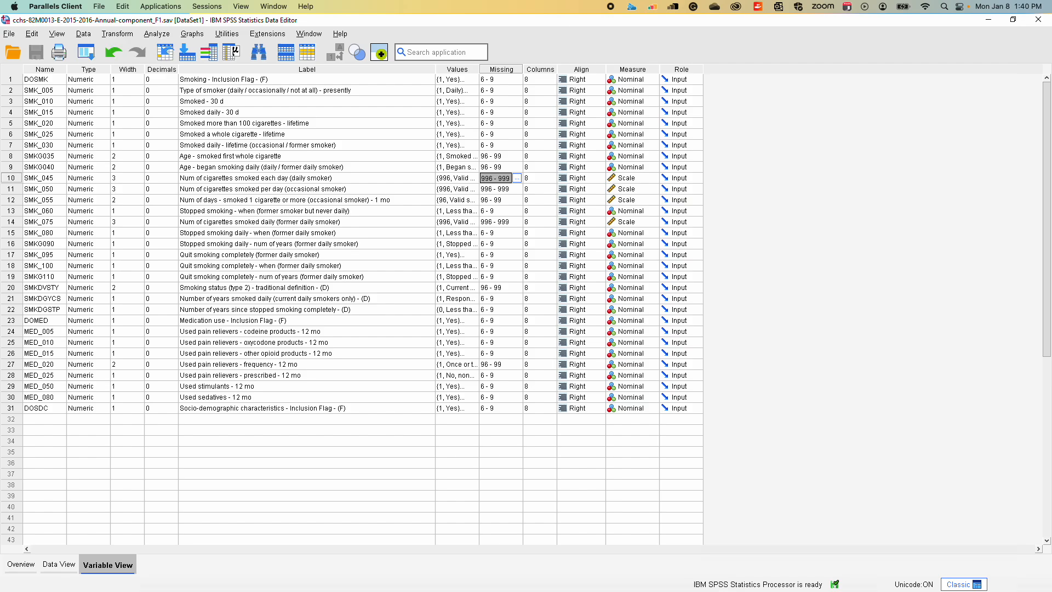
key("super+shift+5")
Select the SMK_045 variable definition and go back to the case data
left_click(16, 82)
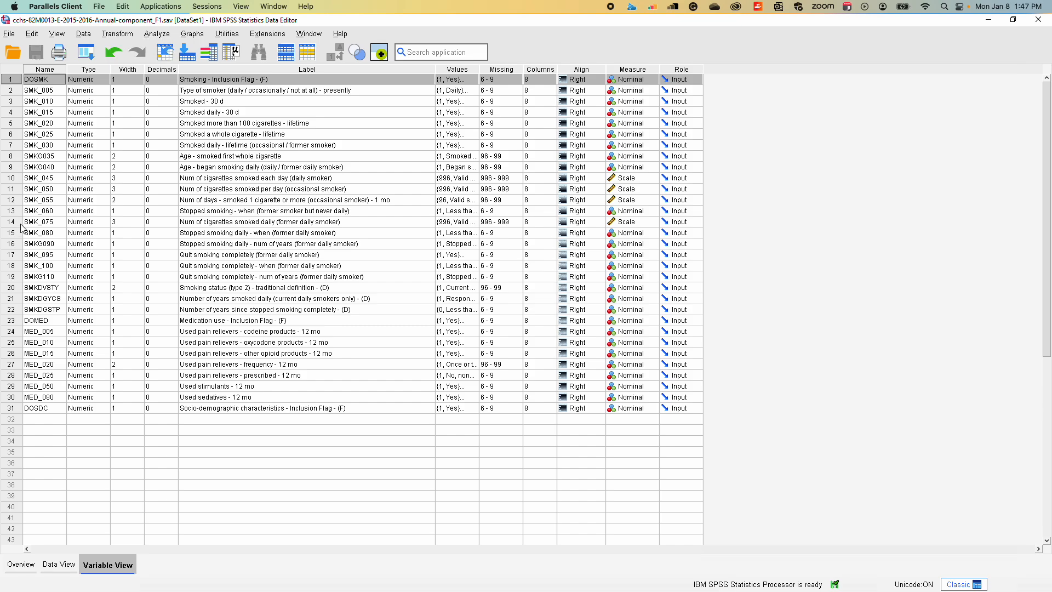
left_click(11, 178)
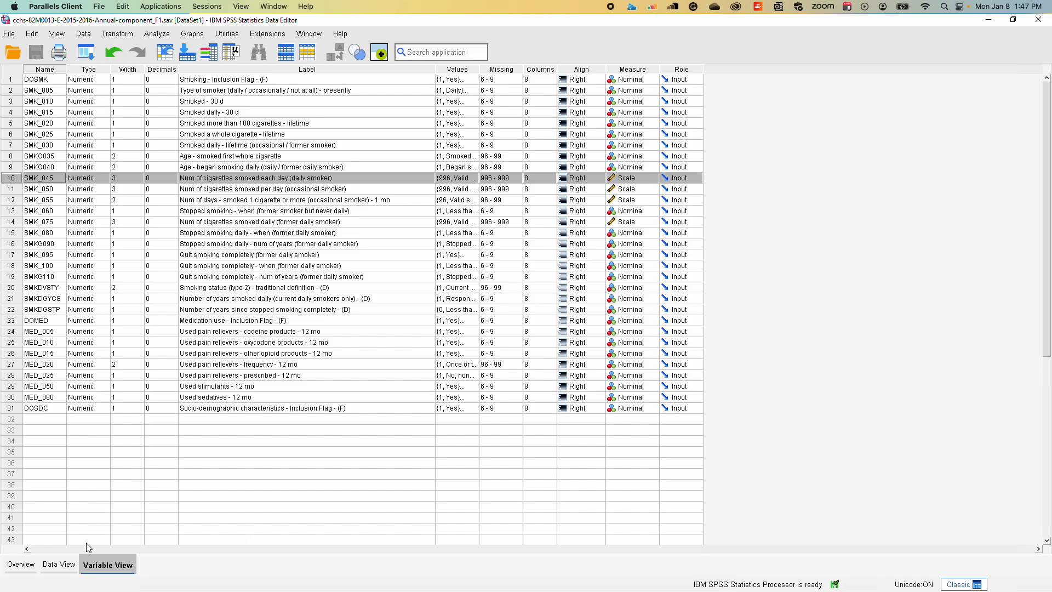
left_click(61, 565)
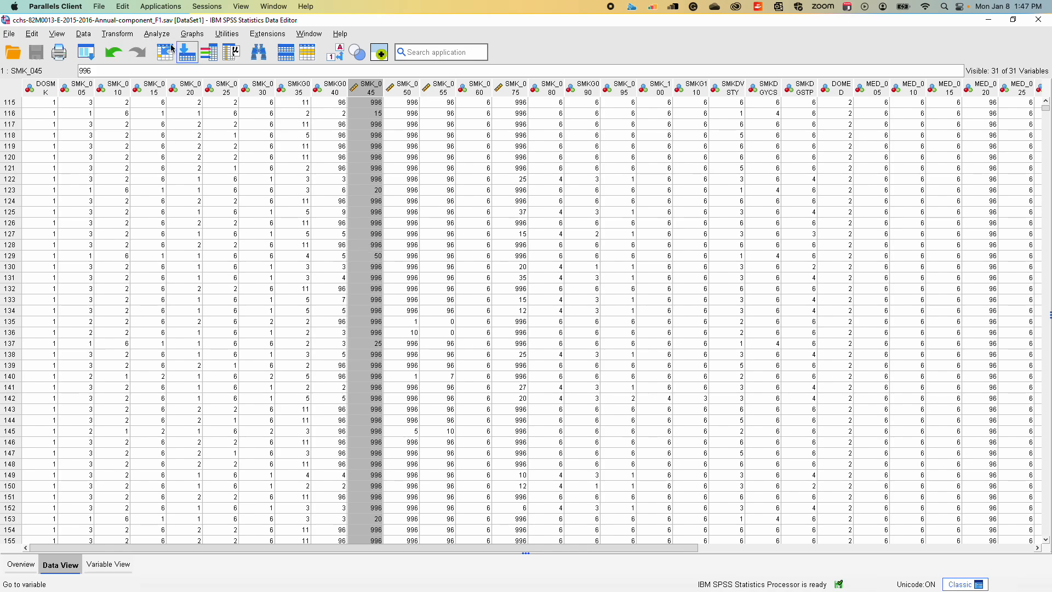
Set up a Descriptives analysis with "Num of cigarettes smoked each day (daily smoker) [SMK_045]" as the variable
left_click(157, 34)
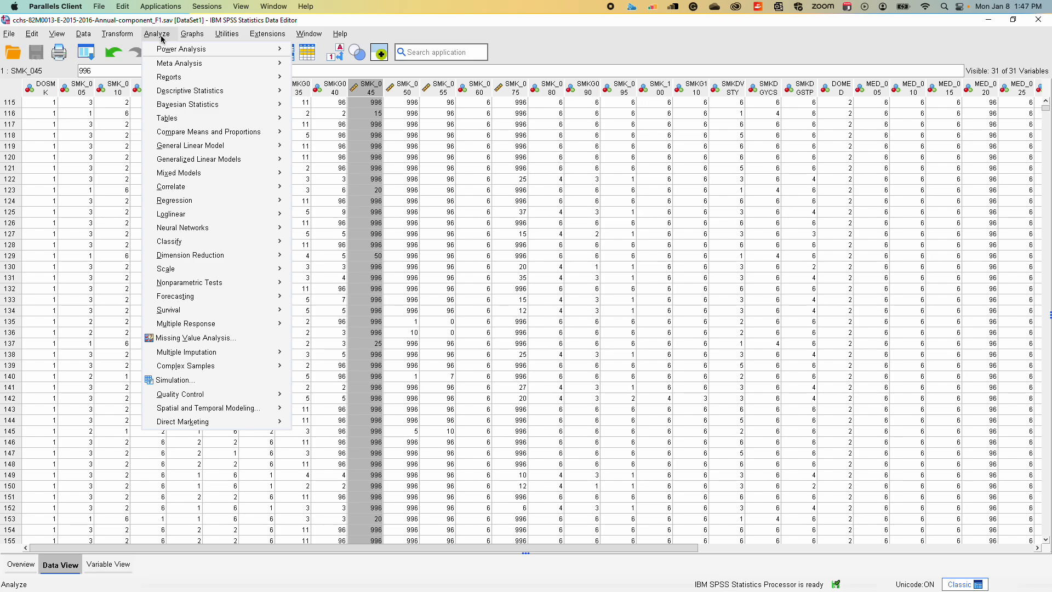
mouse_move(175, 64)
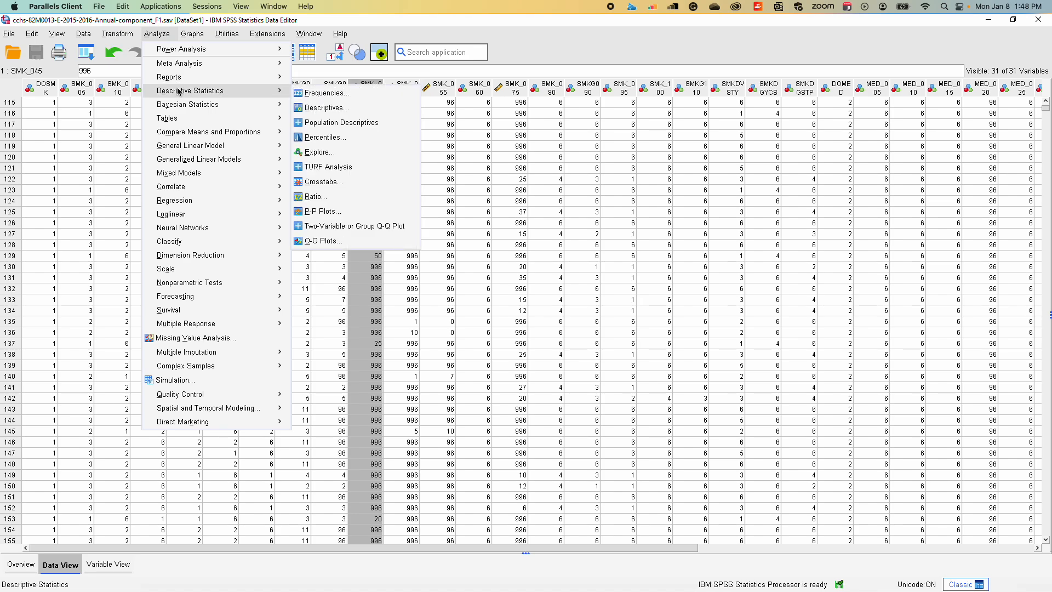
left_click(321, 109)
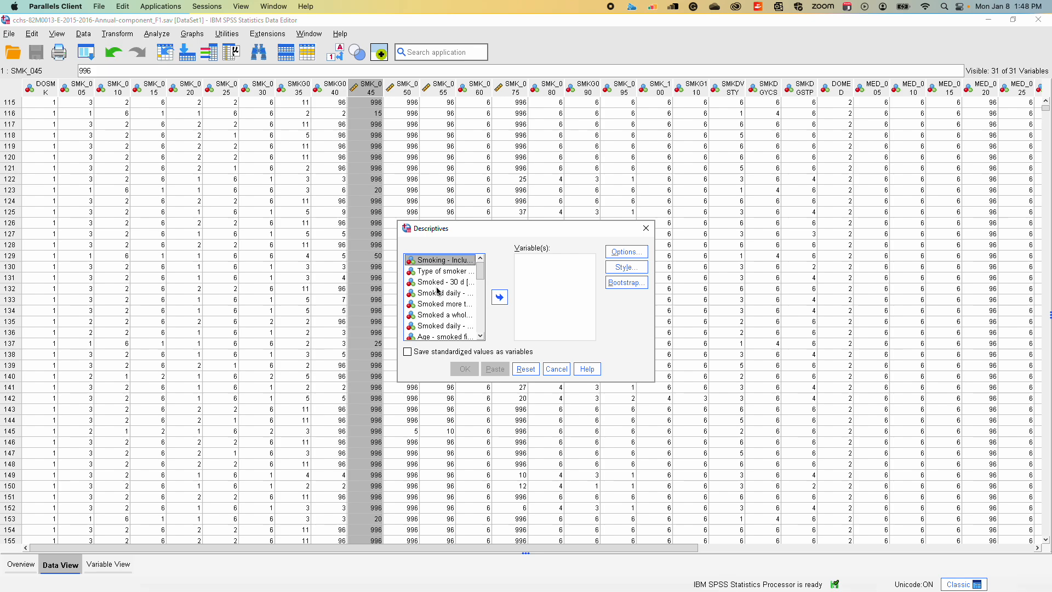
scroll(438, 291, "down", 10)
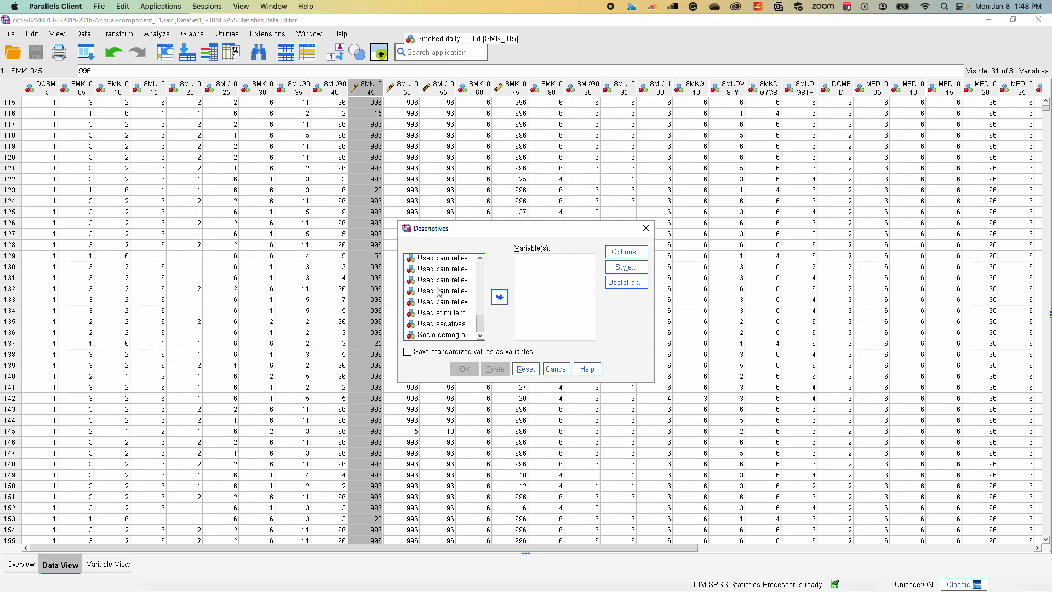
scroll(441, 291, "up", 10)
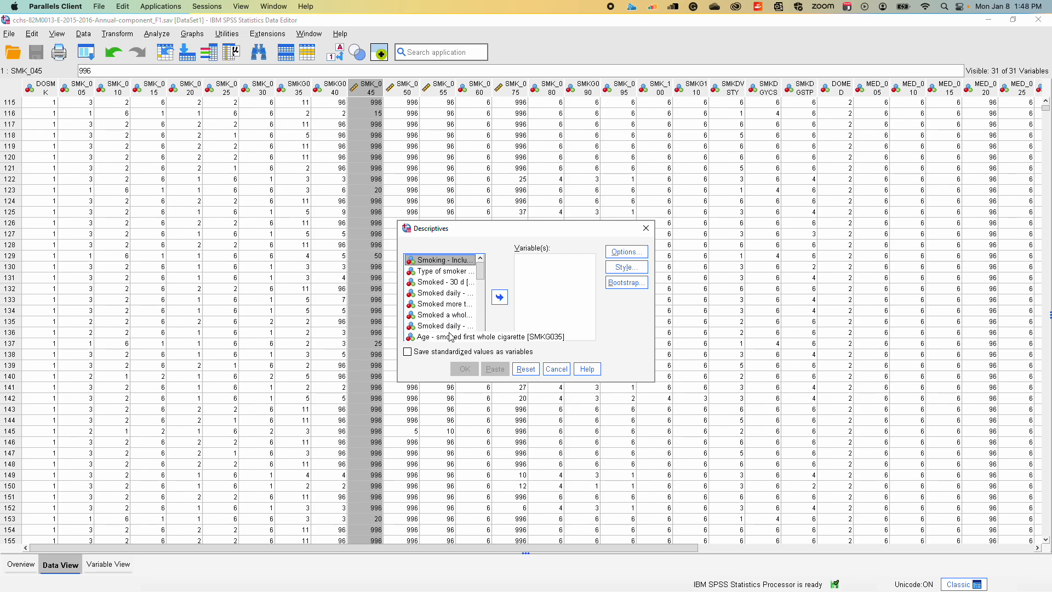
left_click(480, 336)
left_click(480, 336)
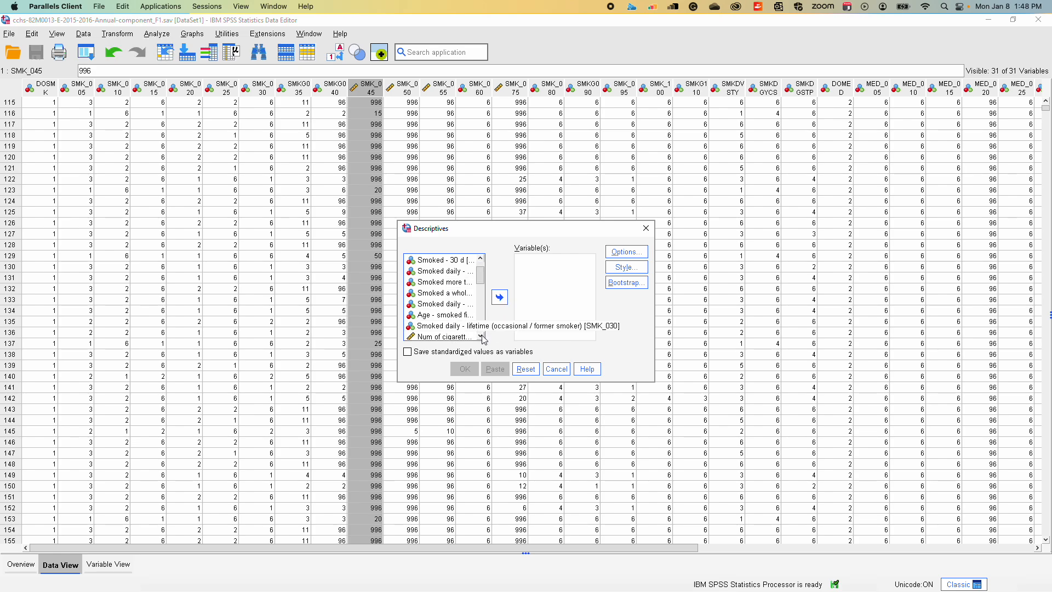
left_click(480, 336)
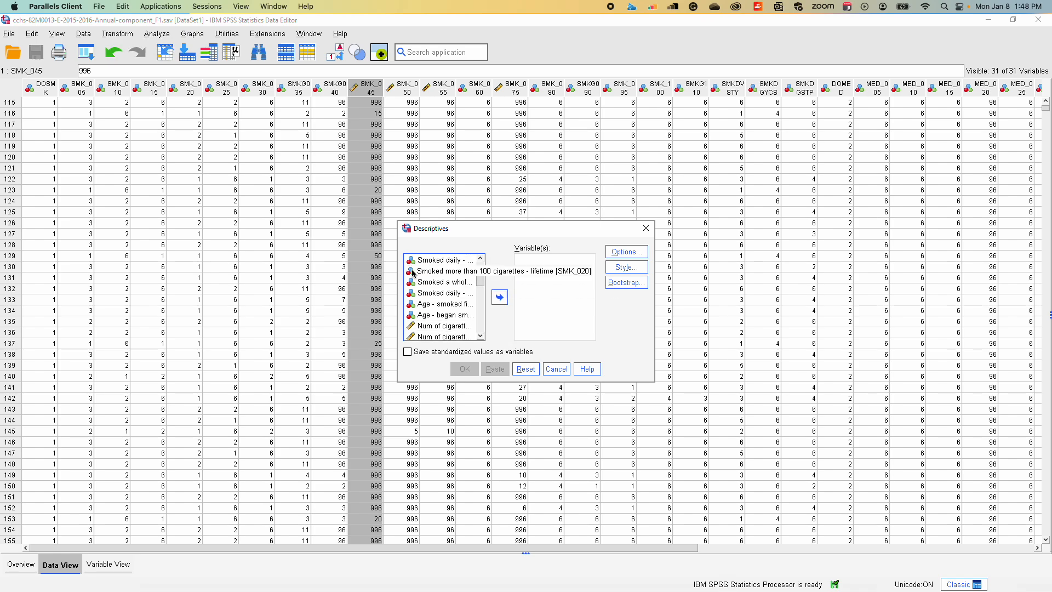
left_click(423, 328)
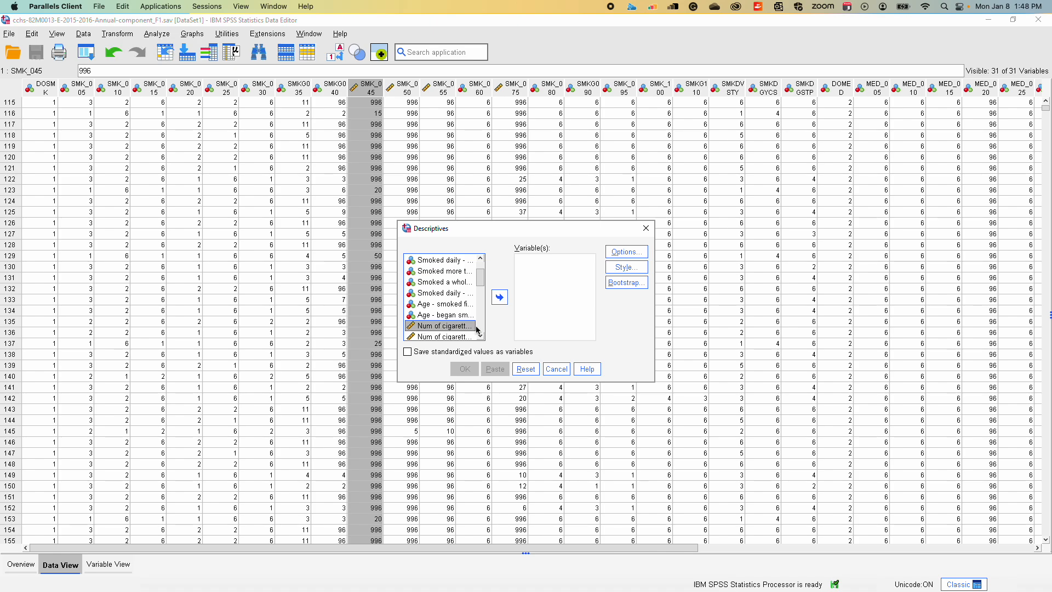
left_click(501, 299)
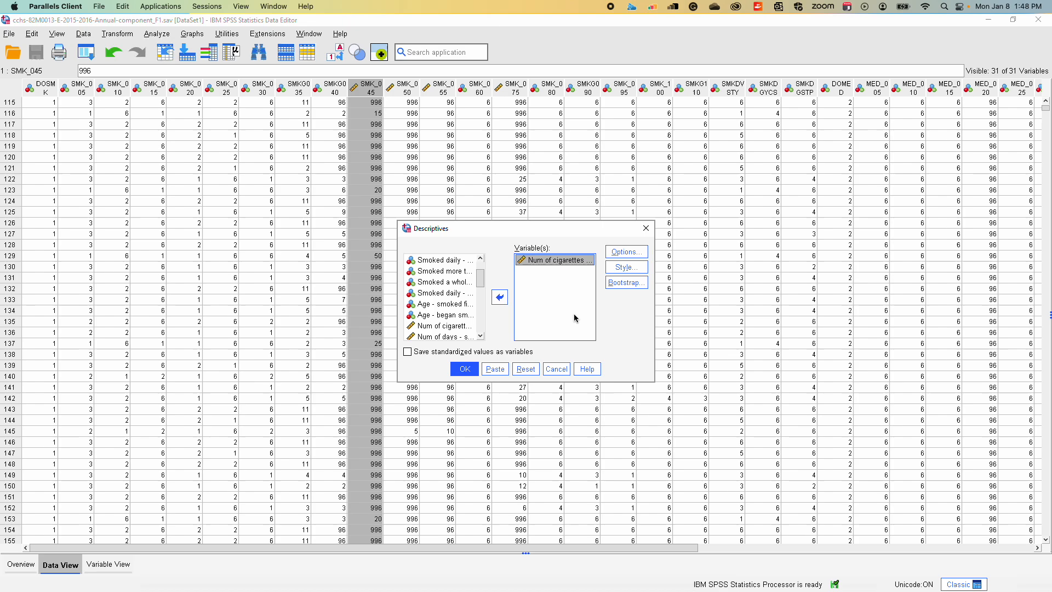
Add the sum and variance to the default descriptive statistics and run the Descriptives analysis for cigarettes smoked each day
left_click(617, 256)
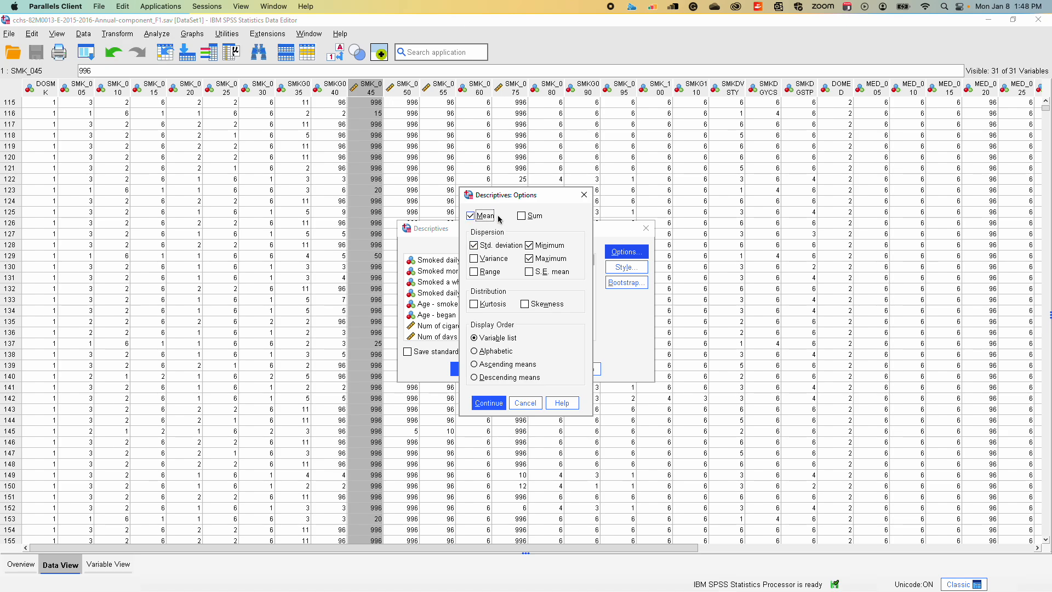
left_click(522, 216)
left_click(476, 258)
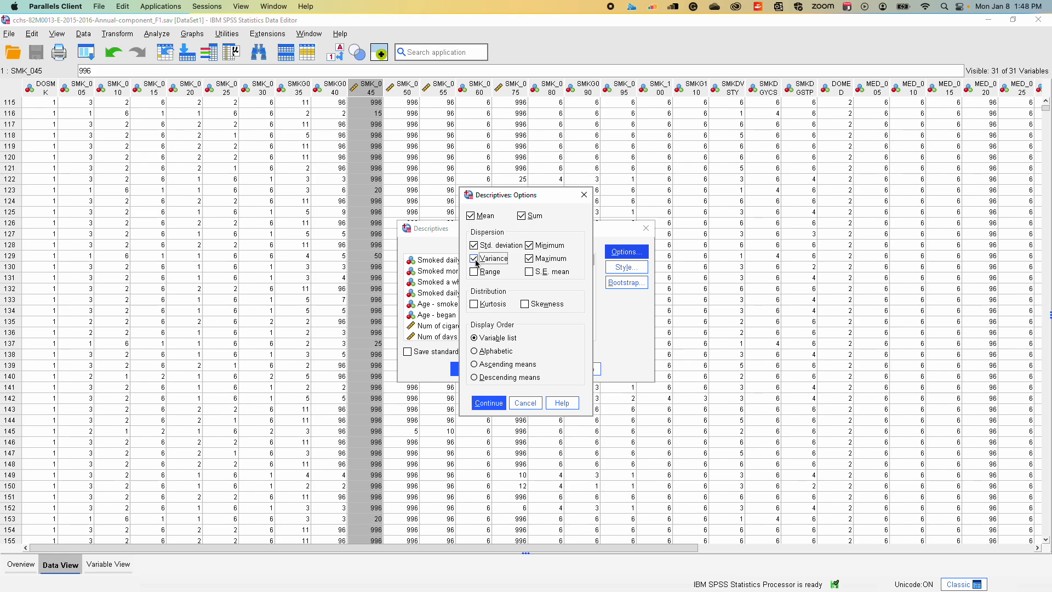
left_click(488, 403)
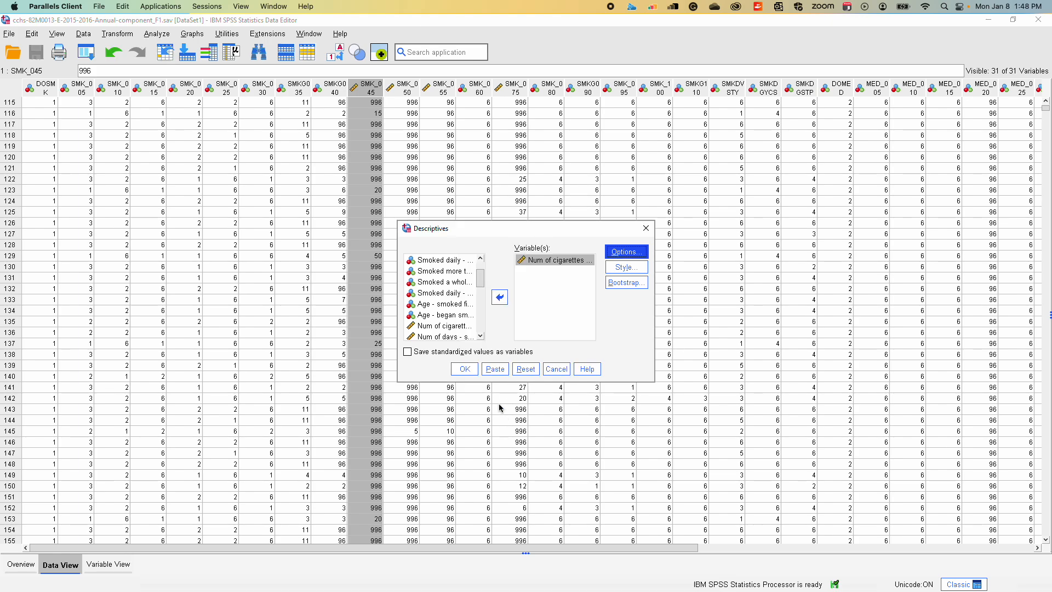
left_click(472, 372)
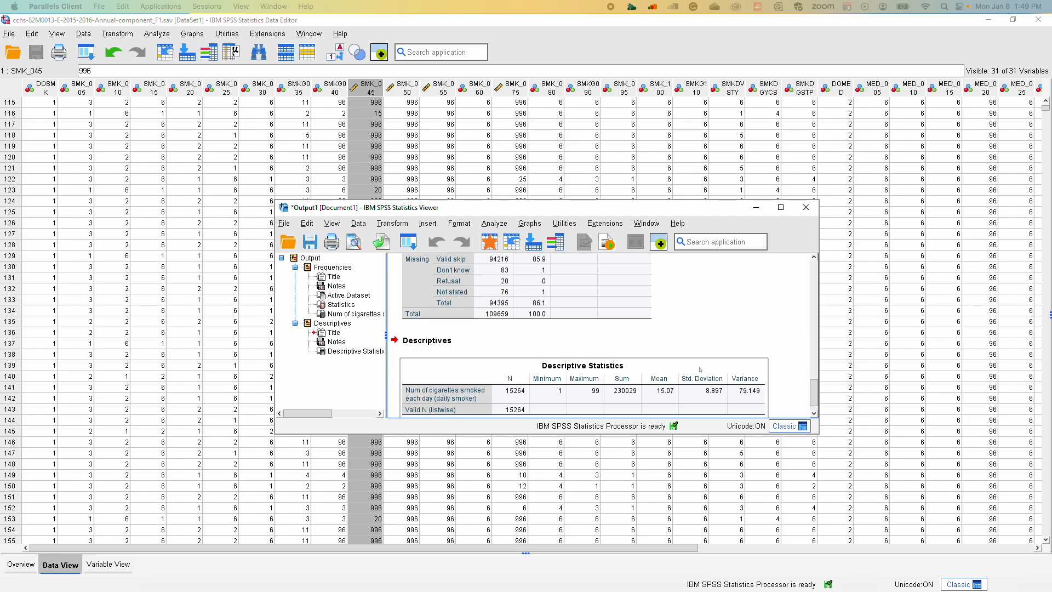
Reposition the output viewer window over the data and widen it to give the results more room
left_click(632, 210)
left_click_drag(632, 210, 533, 184)
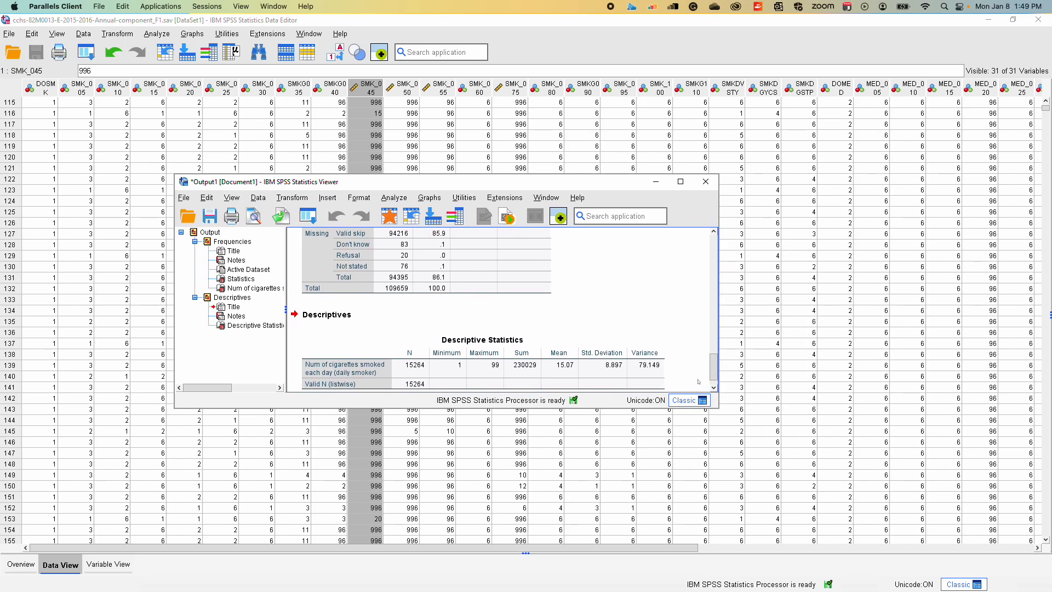
left_click_drag(718, 402, 812, 469)
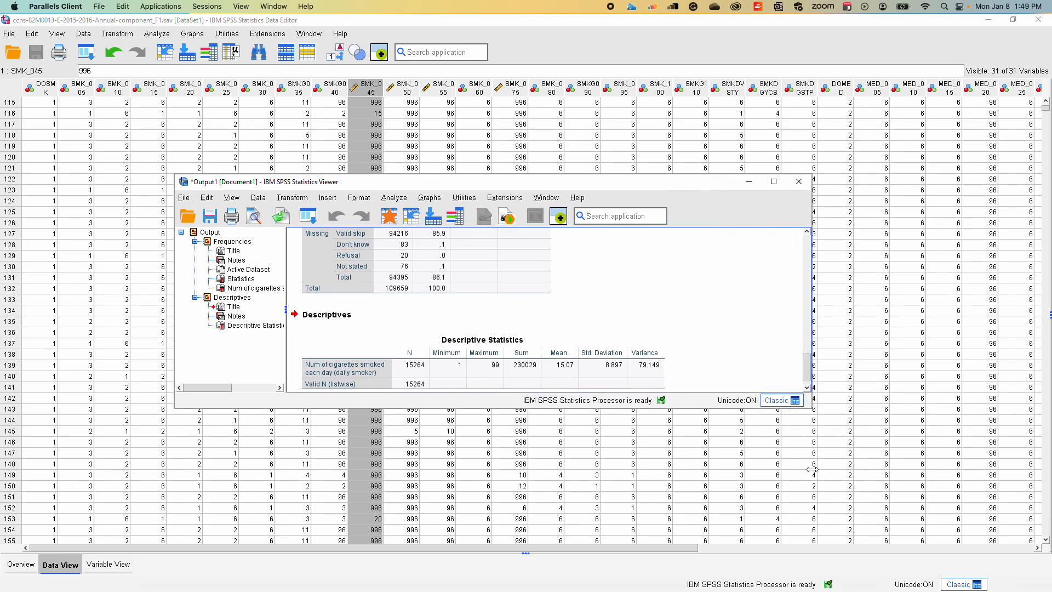
Review the output for cigarettes smoked each day, comparing the Frequencies statistics and frequency table with the Descriptive Statistics table
scroll(496, 280, "up", 10)
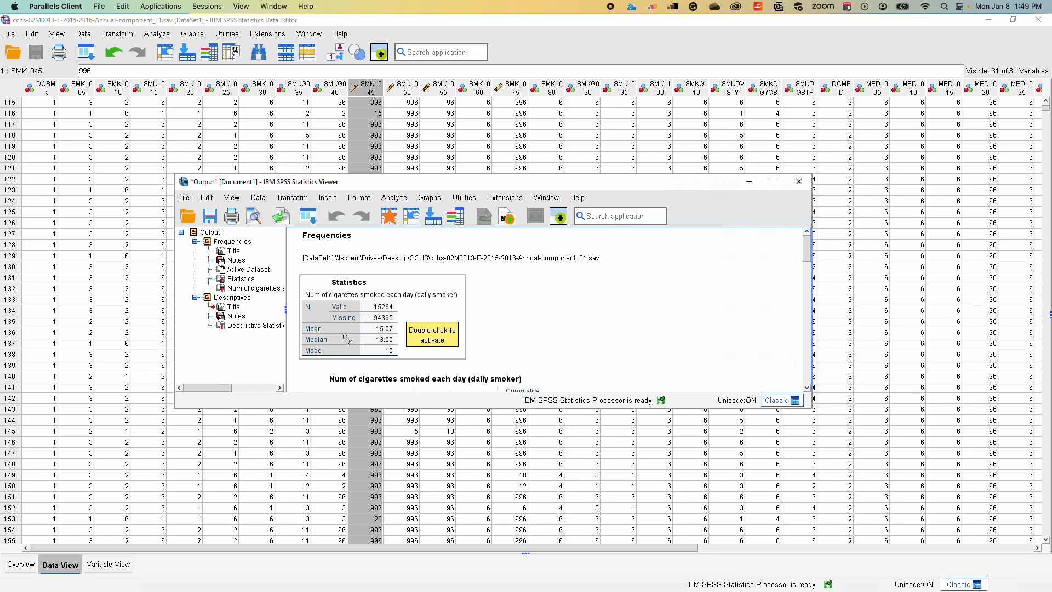
scroll(347, 339, "down", 5)
scroll(348, 339, "up", 4)
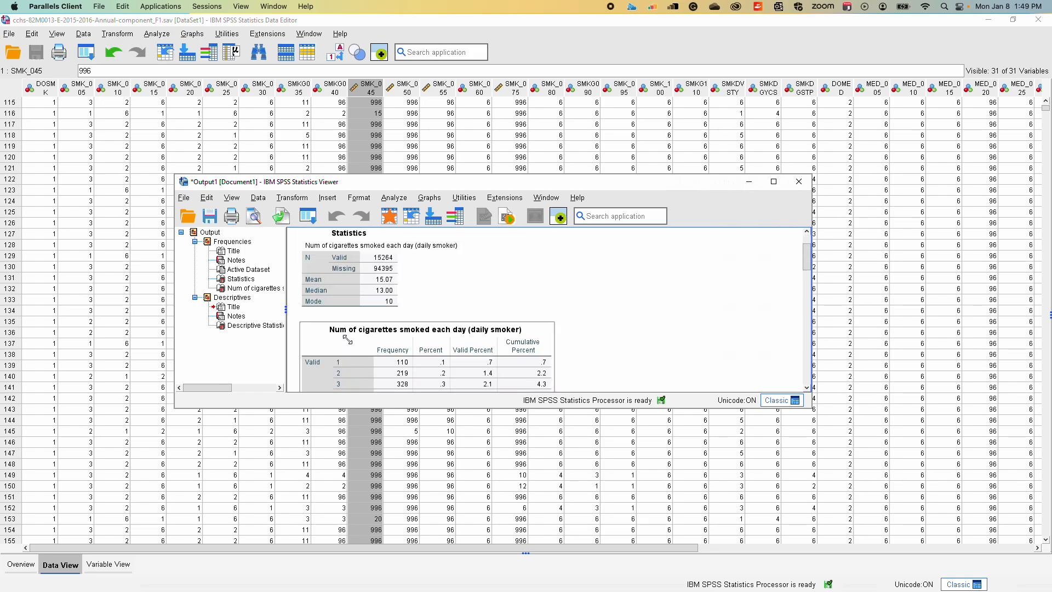
scroll(347, 339, "down", 3)
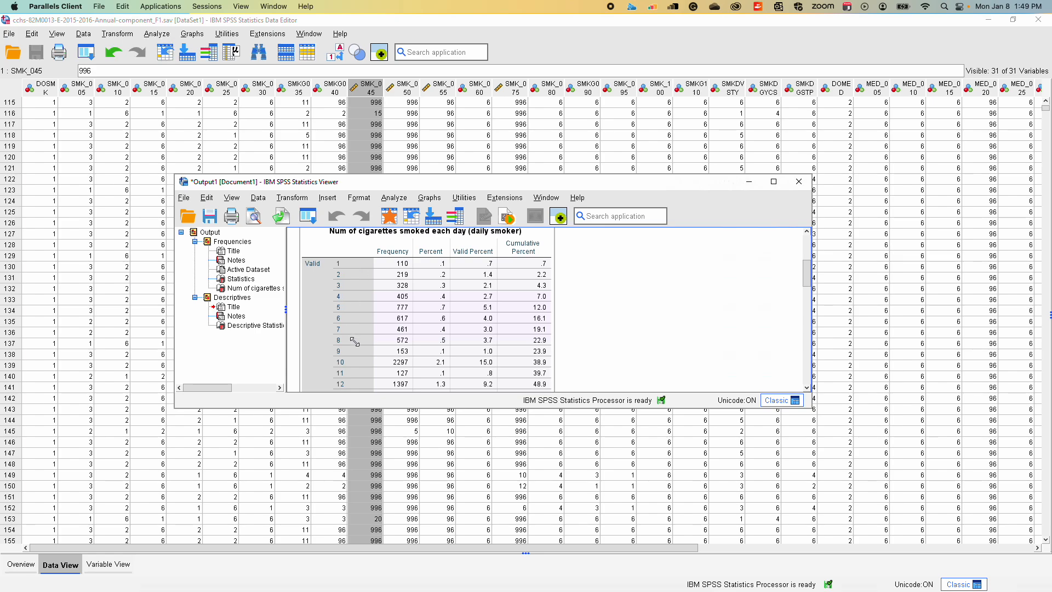
scroll(355, 341, "down", 15)
scroll(354, 340, "up", 3)
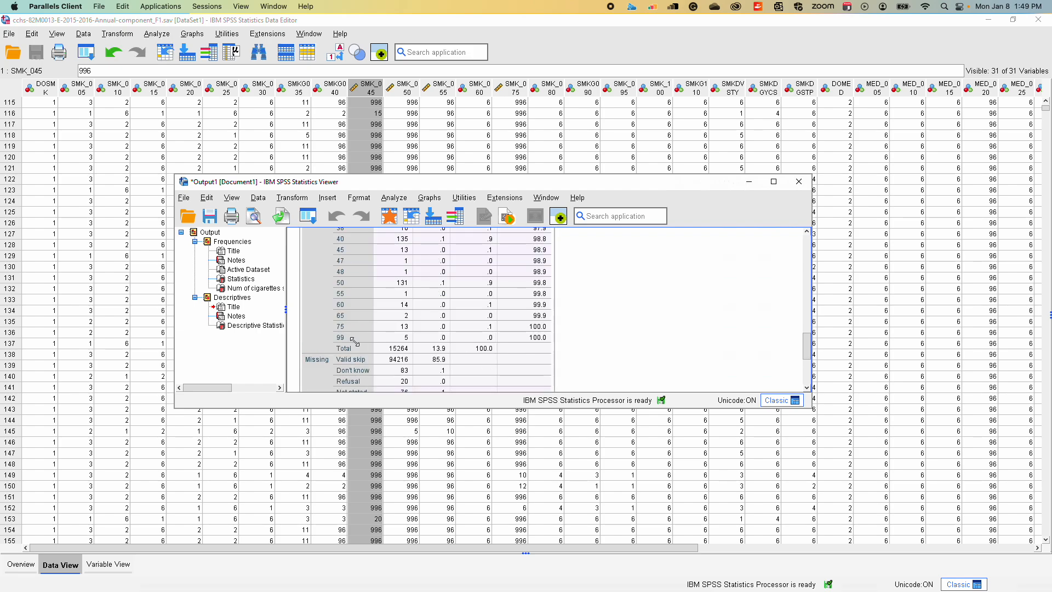
scroll(345, 347, "down", 5)
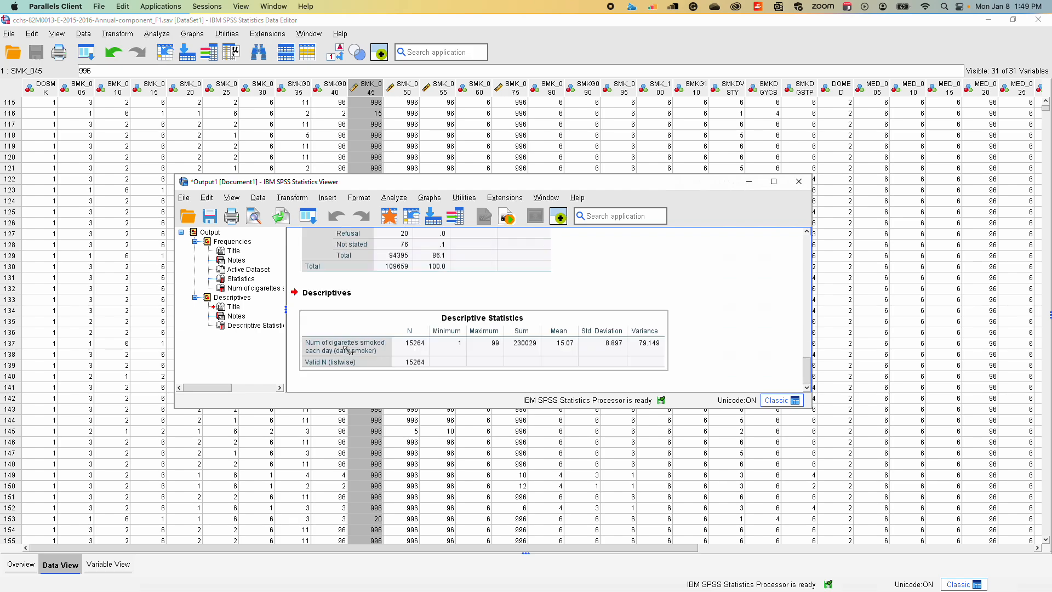
scroll(345, 349, "up", 2)
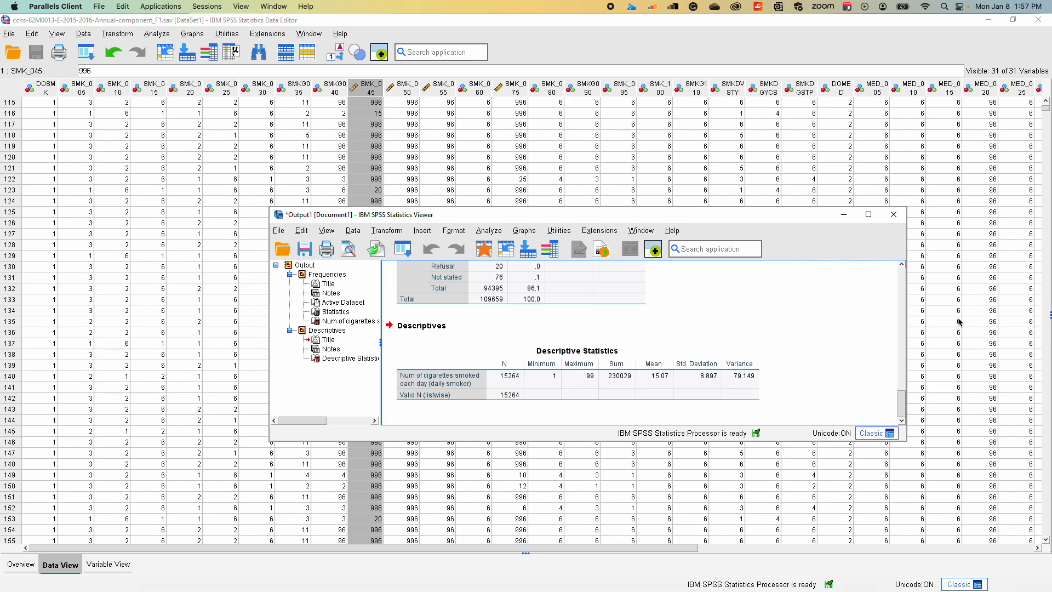
Reopen the Frequencies analysis for cigarettes smoked each day and enable Percentile(s) and Quartiles among its statistics
left_click(487, 230)
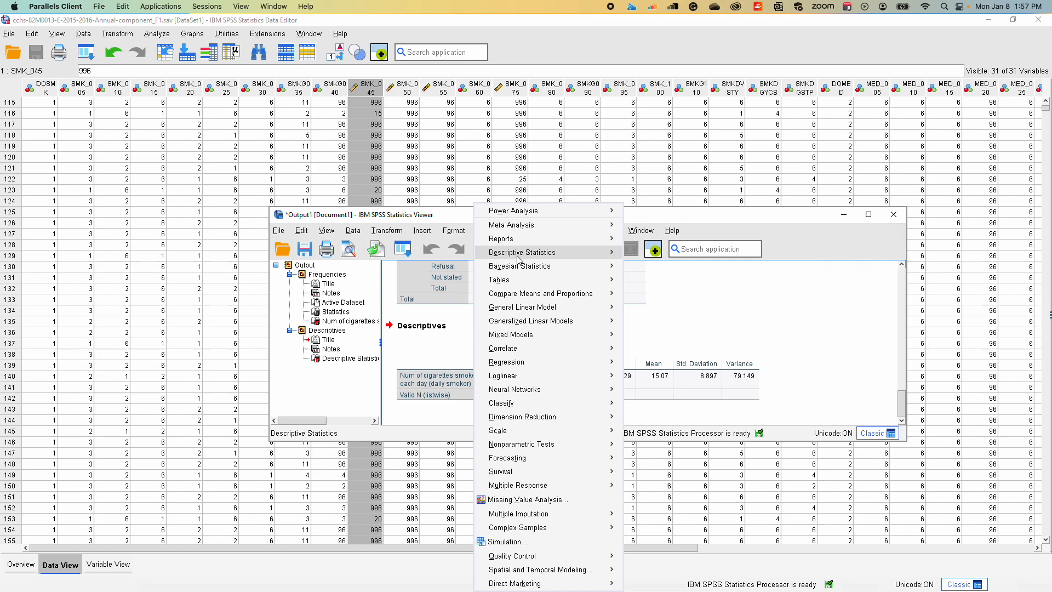
mouse_move(517, 256)
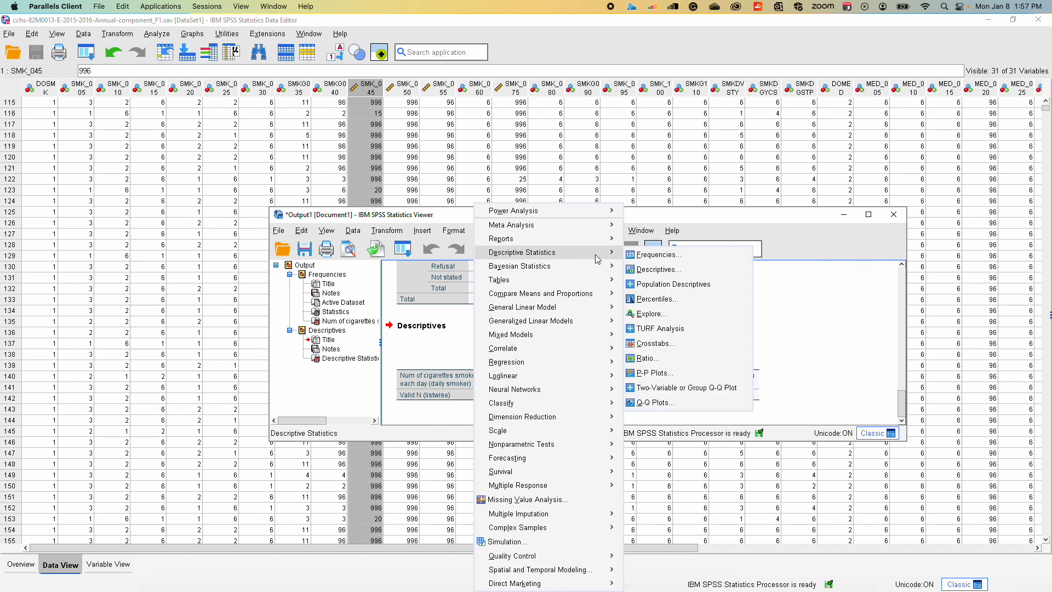
left_click(639, 255)
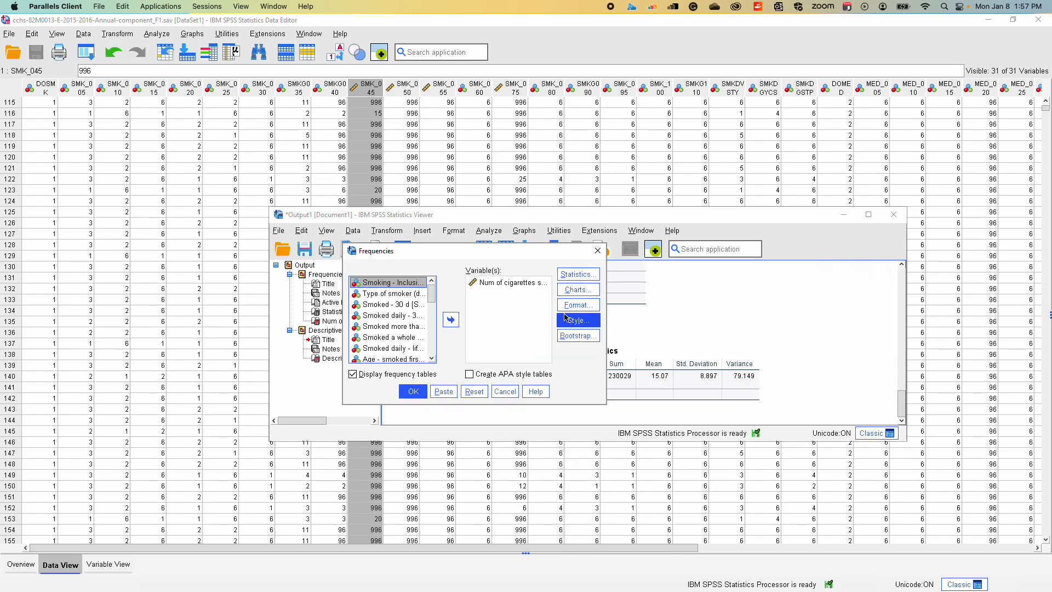
left_click(566, 280)
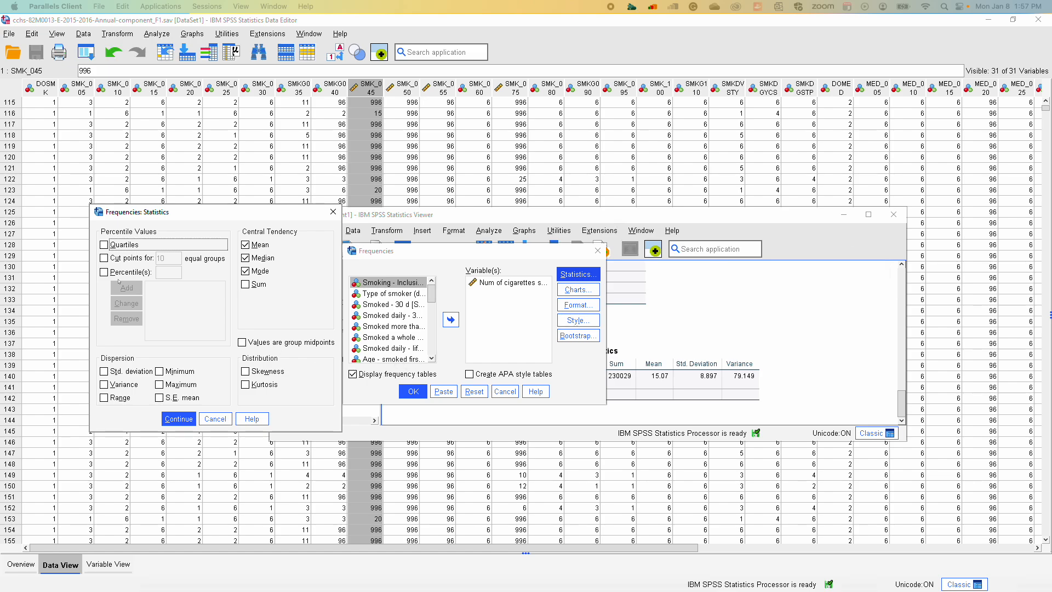
left_click(104, 272)
left_click(104, 246)
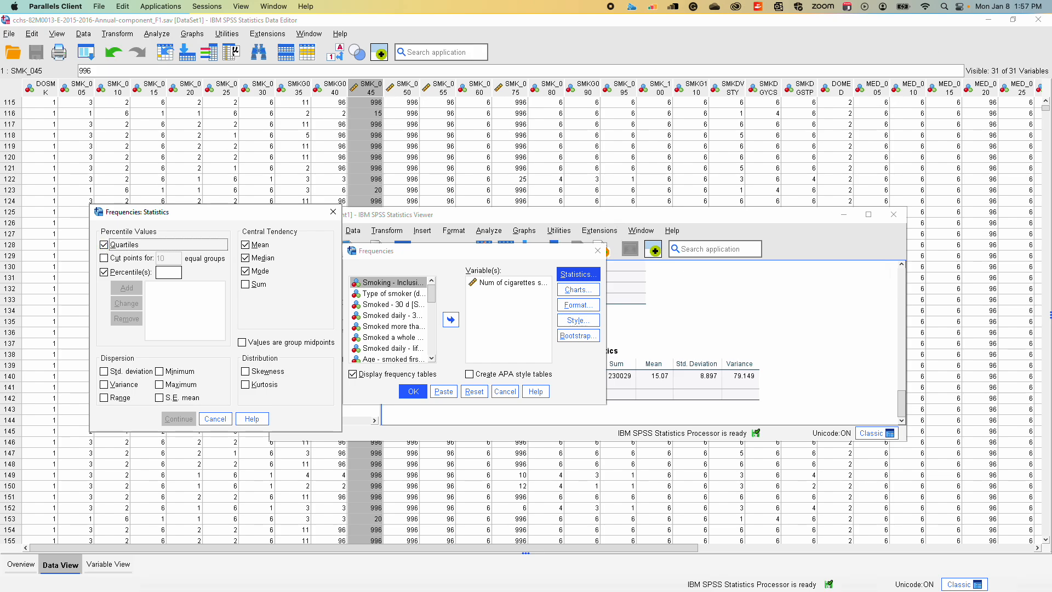
Switch to the IBM SPSS Statistics 29.0.0 documentation in Chrome and examine the Explore Statistics and Explore Options topics
left_click_drag(1051, 33, 433, 61)
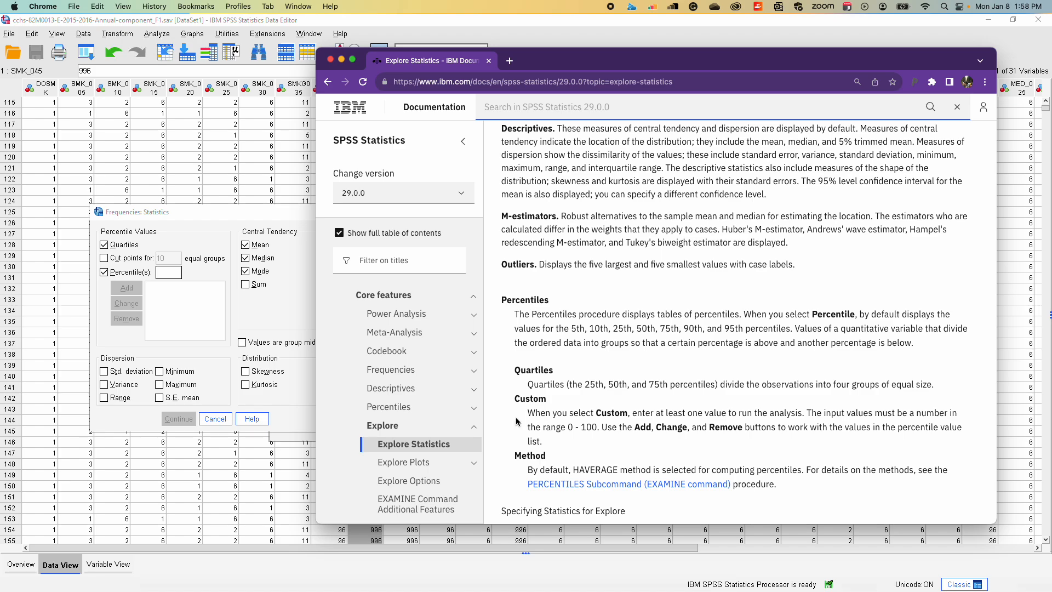
left_click(173, 274)
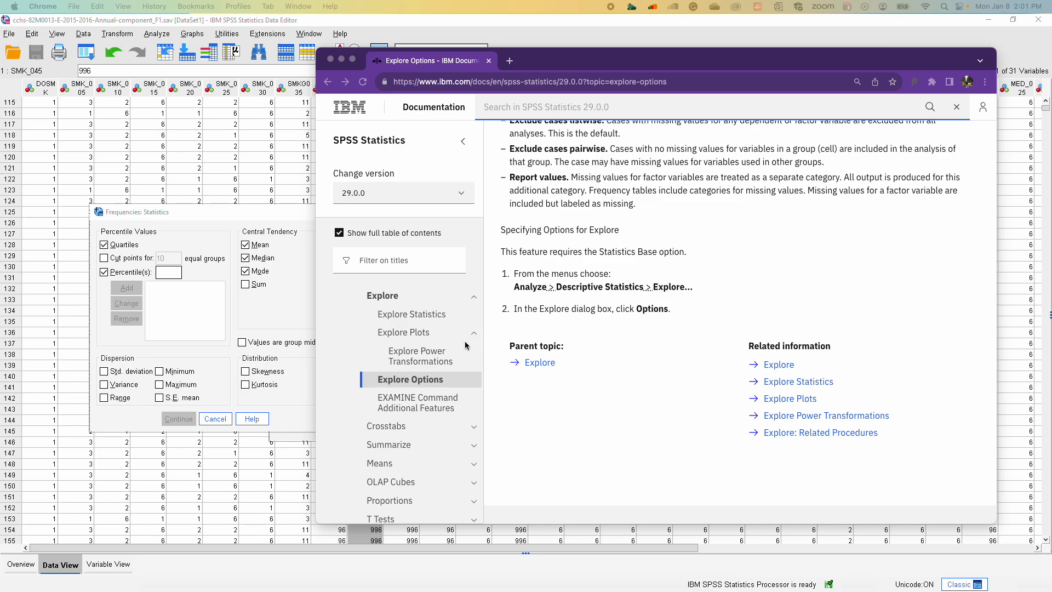
scroll(443, 322, "up", 2)
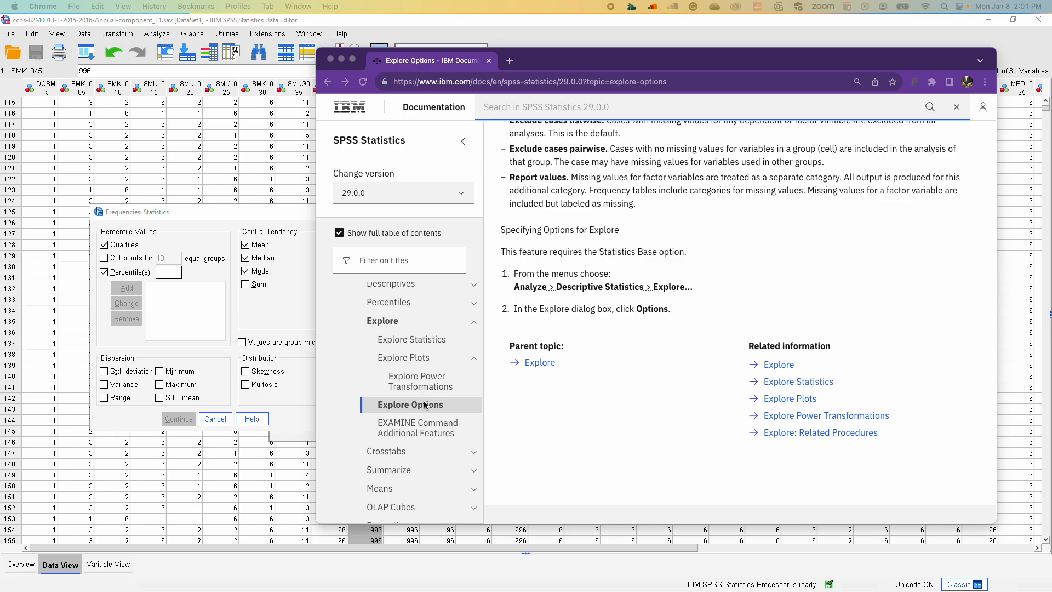
scroll(424, 405, "down", 2)
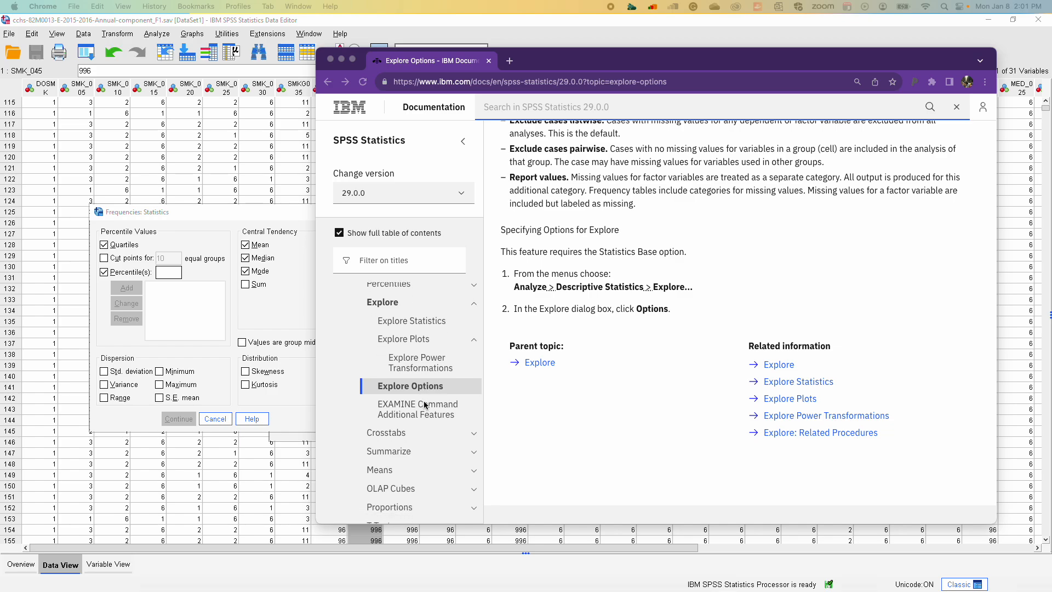